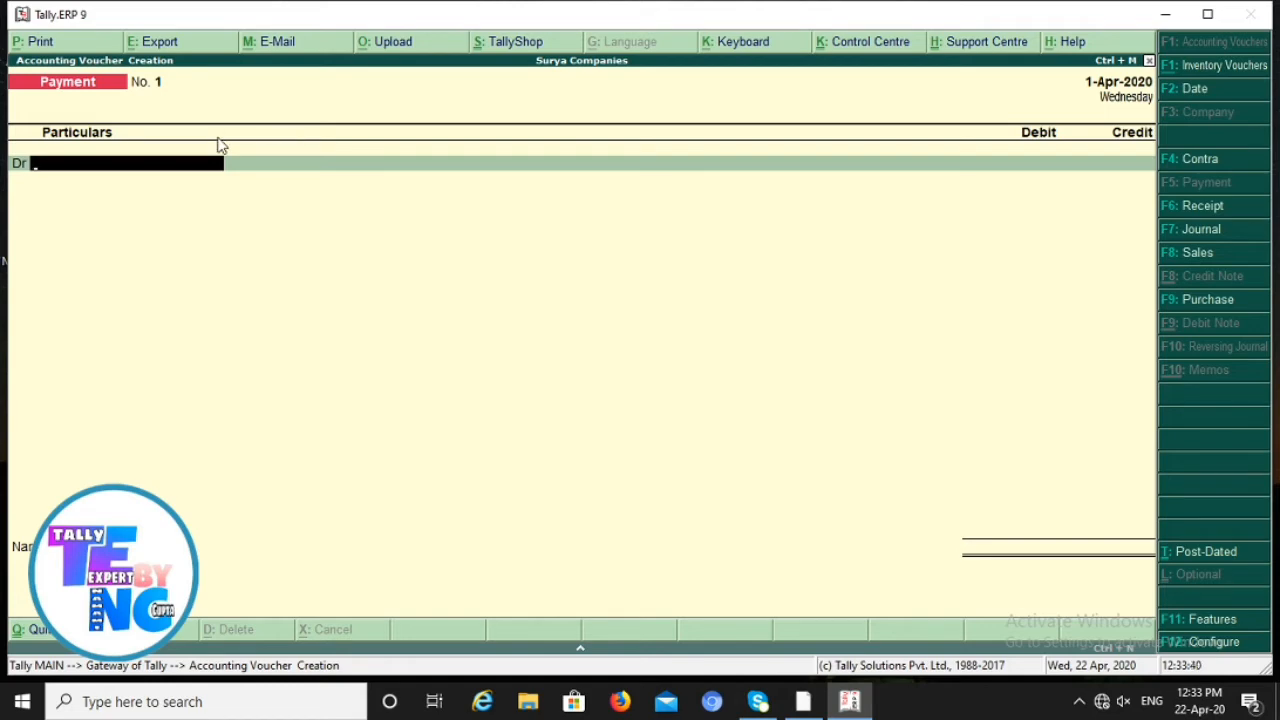
# - In a Payment voucher, create a ledger named Furniture under Fixed Assets for the debit entry
pyautogui.press('F6')
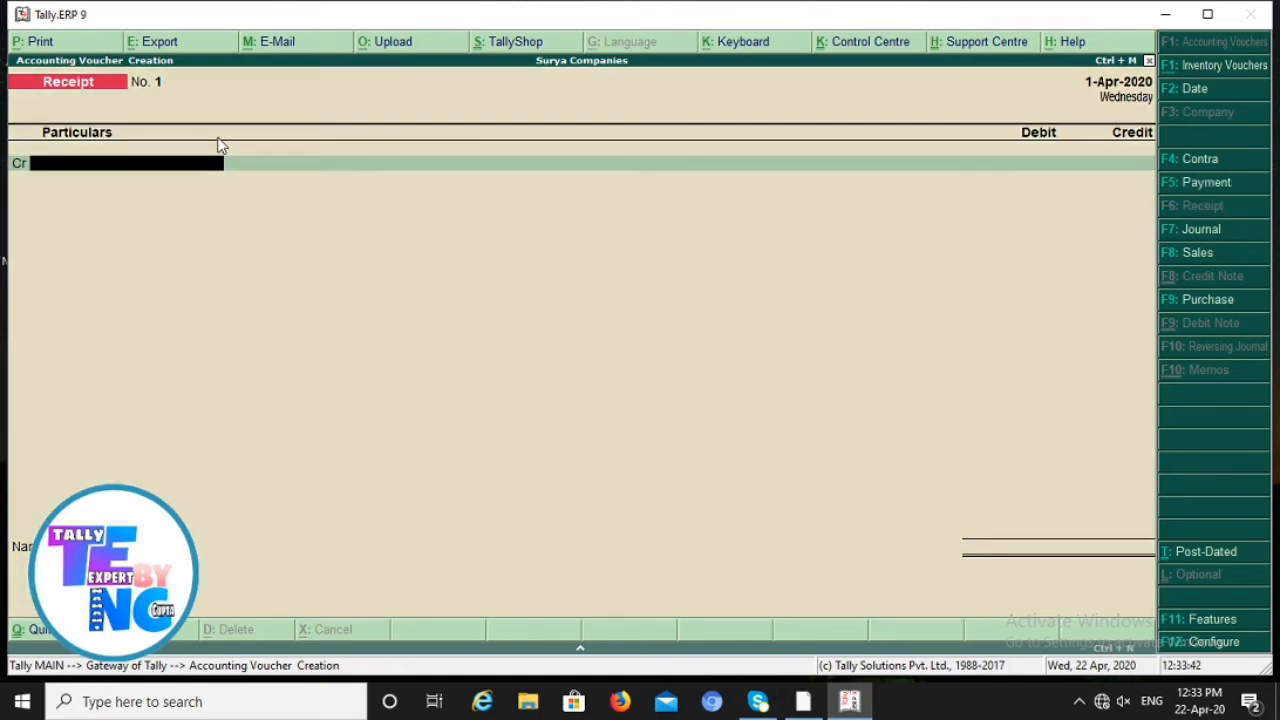
pyautogui.press('F5')
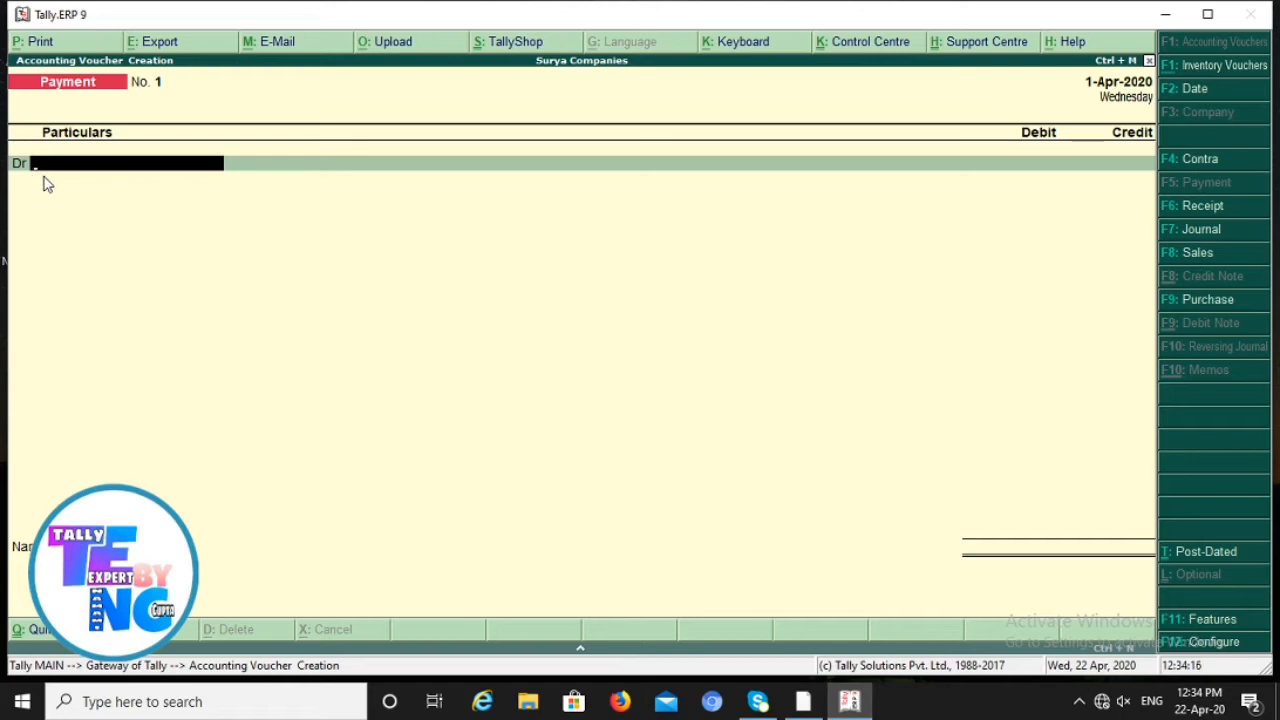
pyautogui.hotkey('alt', 'c')
pyautogui.write('Furniture')
pyautogui.press('Escape')
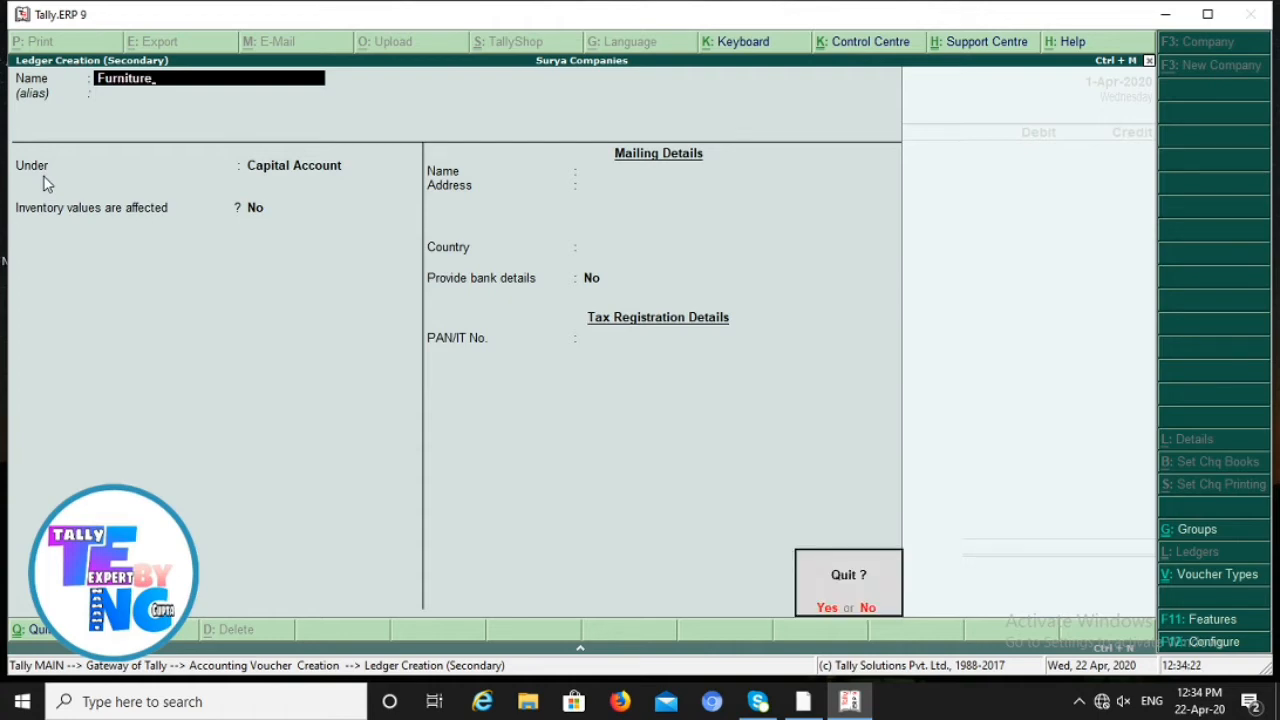
pyautogui.press('n')
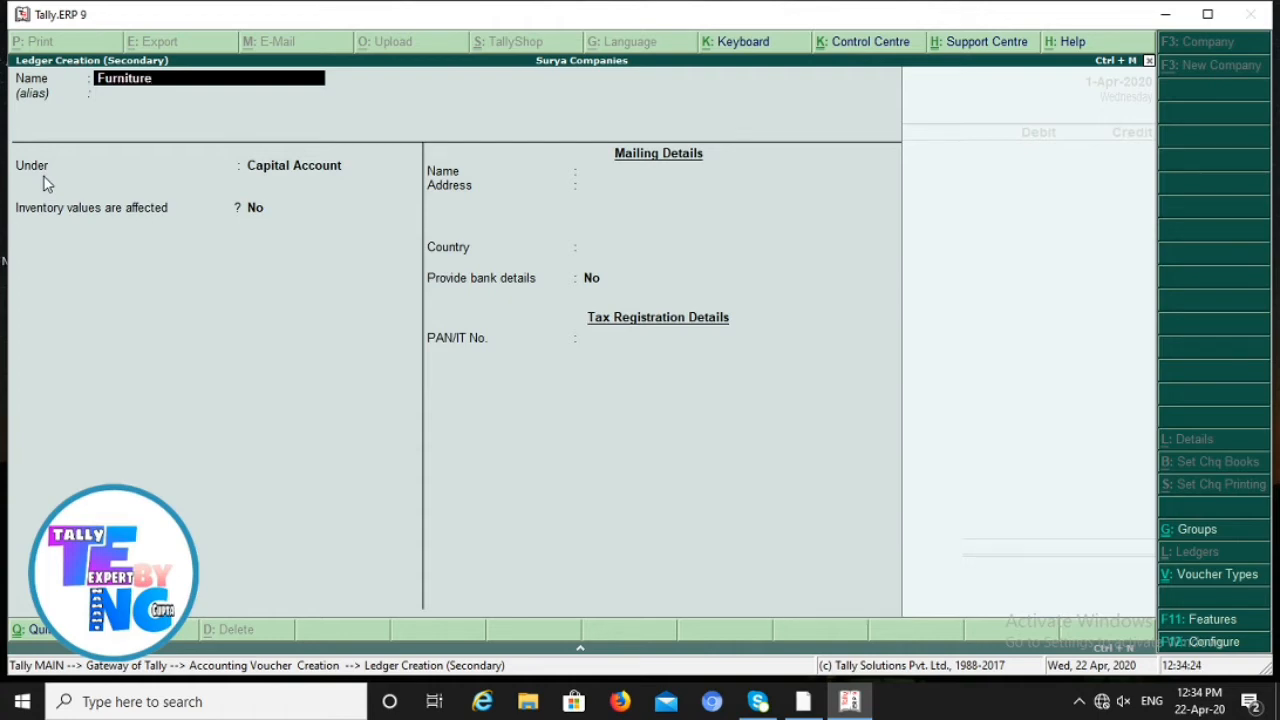
pyautogui.press('Return')
pyautogui.press('Return')
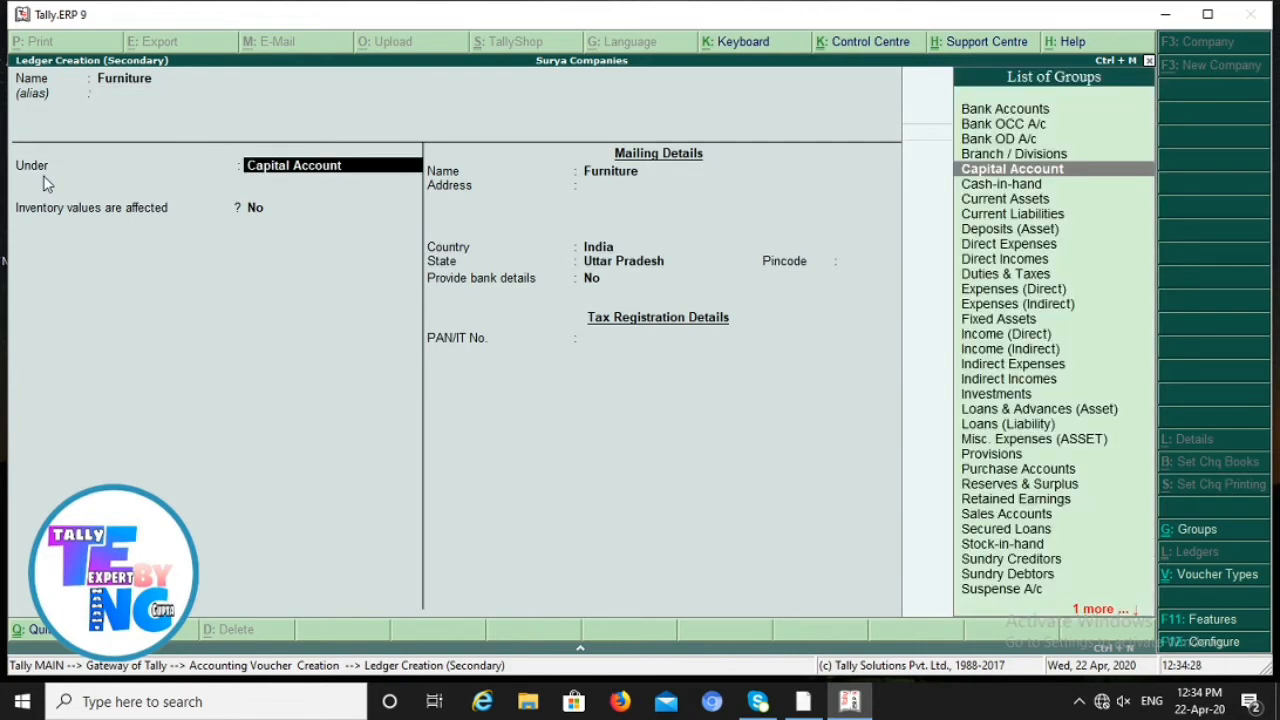
pyautogui.write('F')
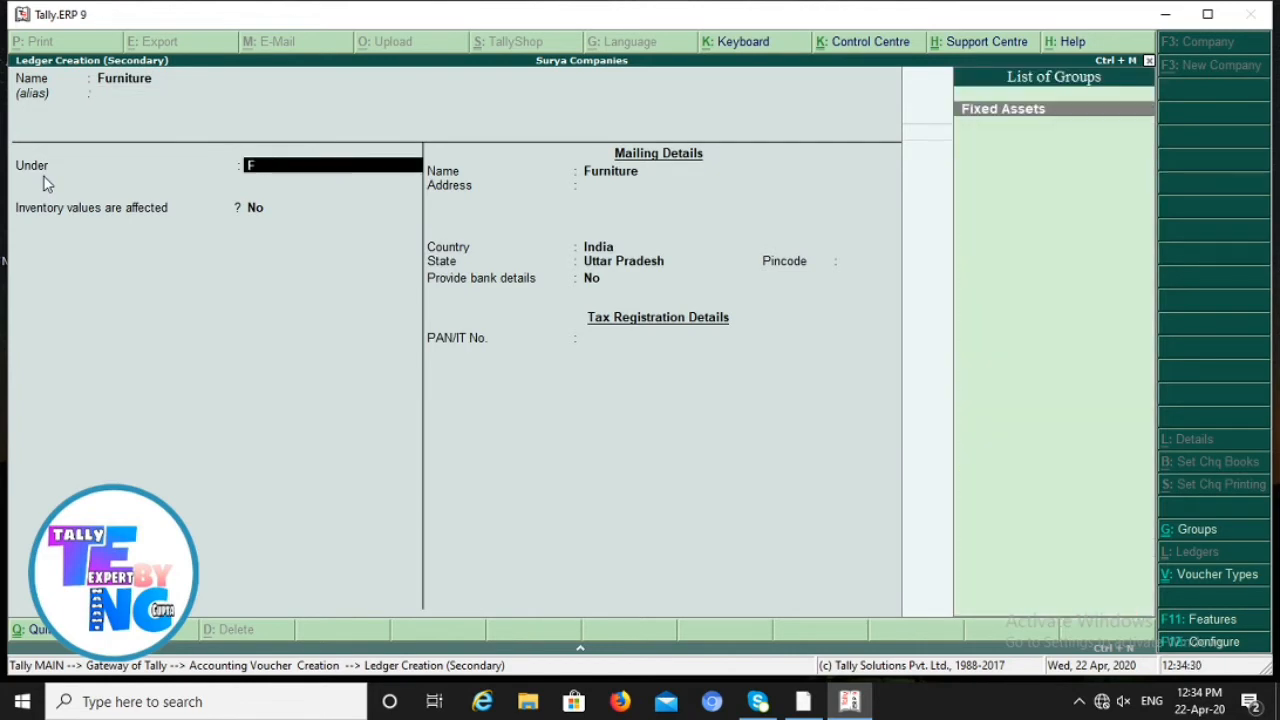
pyautogui.press('Return')
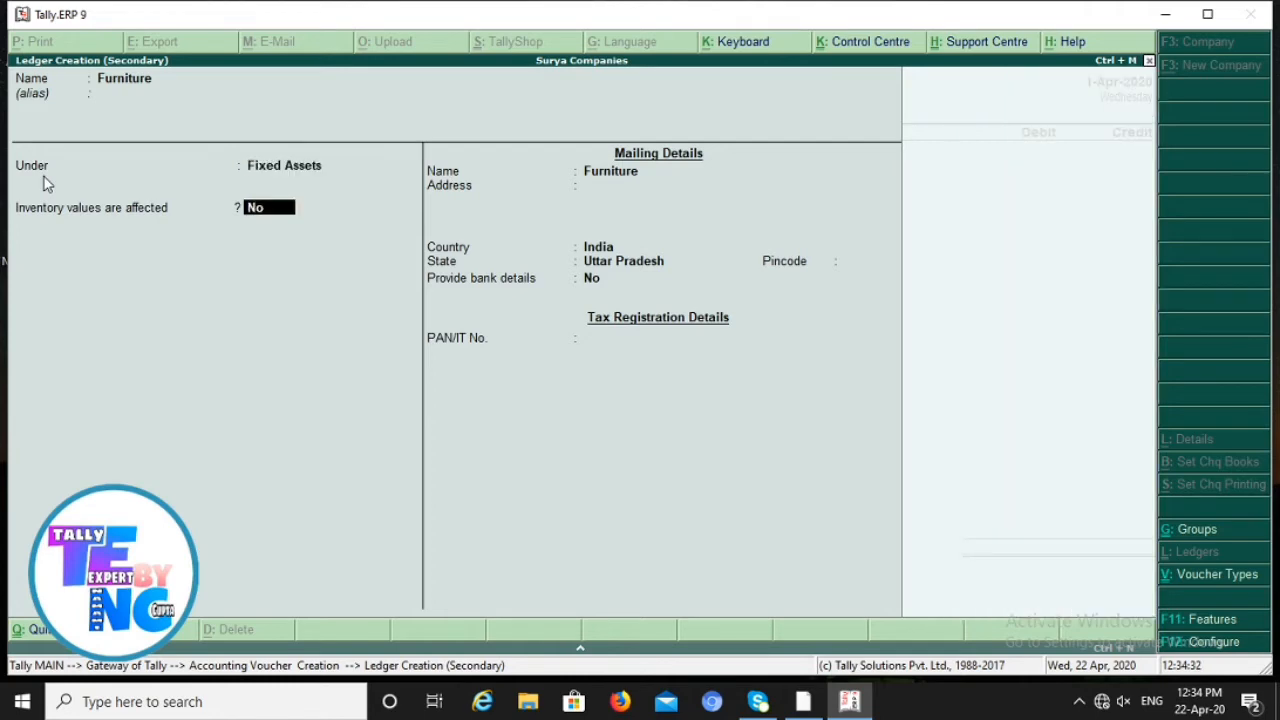
pyautogui.click(42, 174)
pyautogui.hotkey('ctrl', 'a')
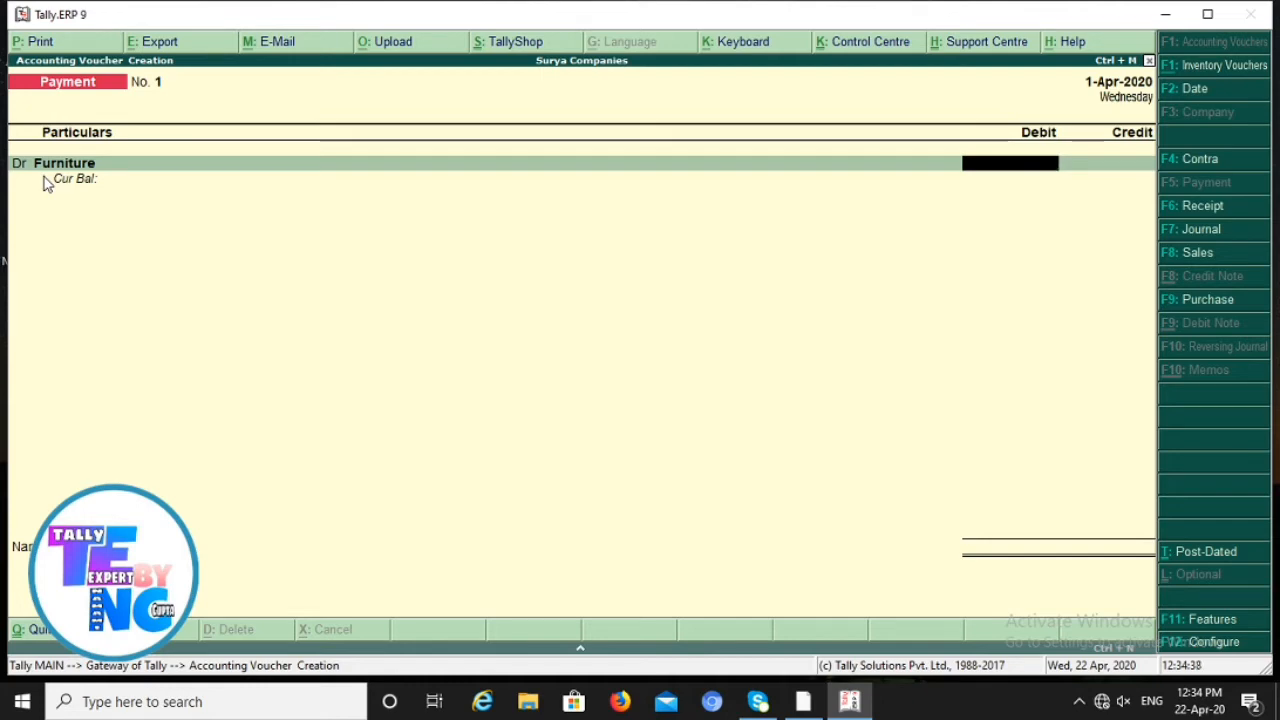
# - Debit Furniture with 40000, credit Cash with the same amount, and save the payment voucher
pyautogui.write('1')
pyautogui.press('BackSpace')
pyautogui.write('40000')
pyautogui.press('Return')
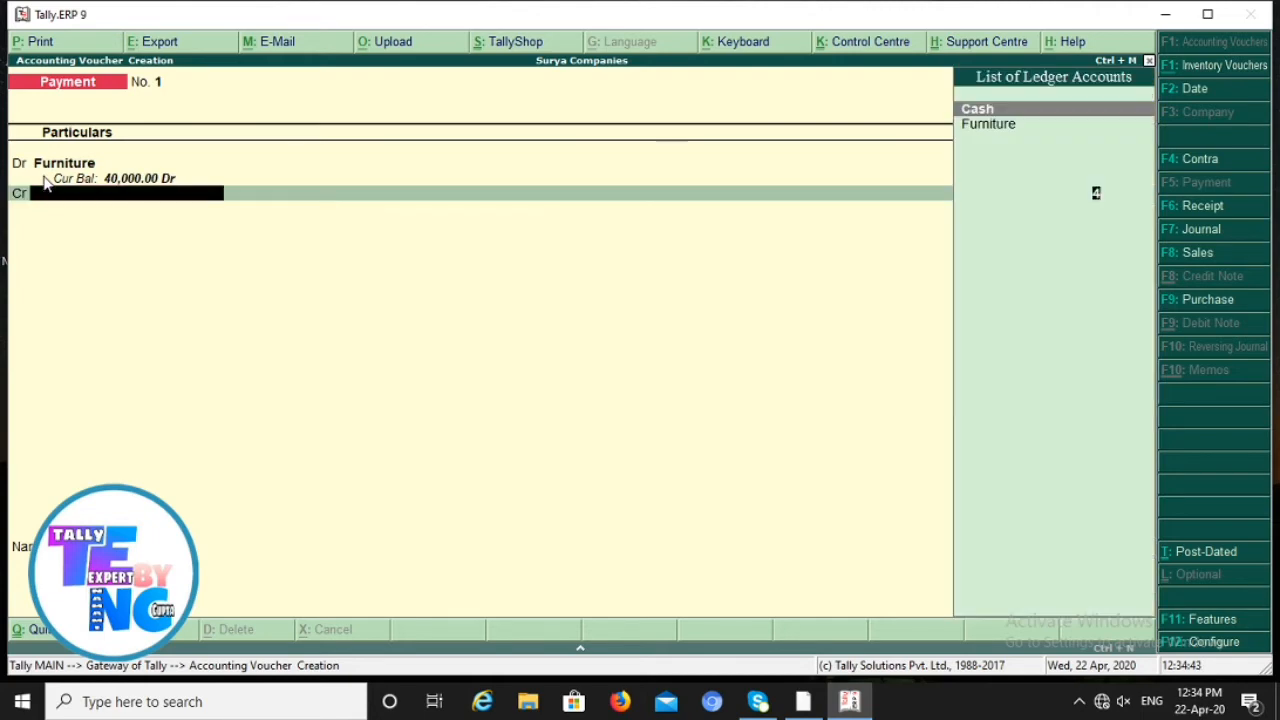
pyautogui.press('Return')
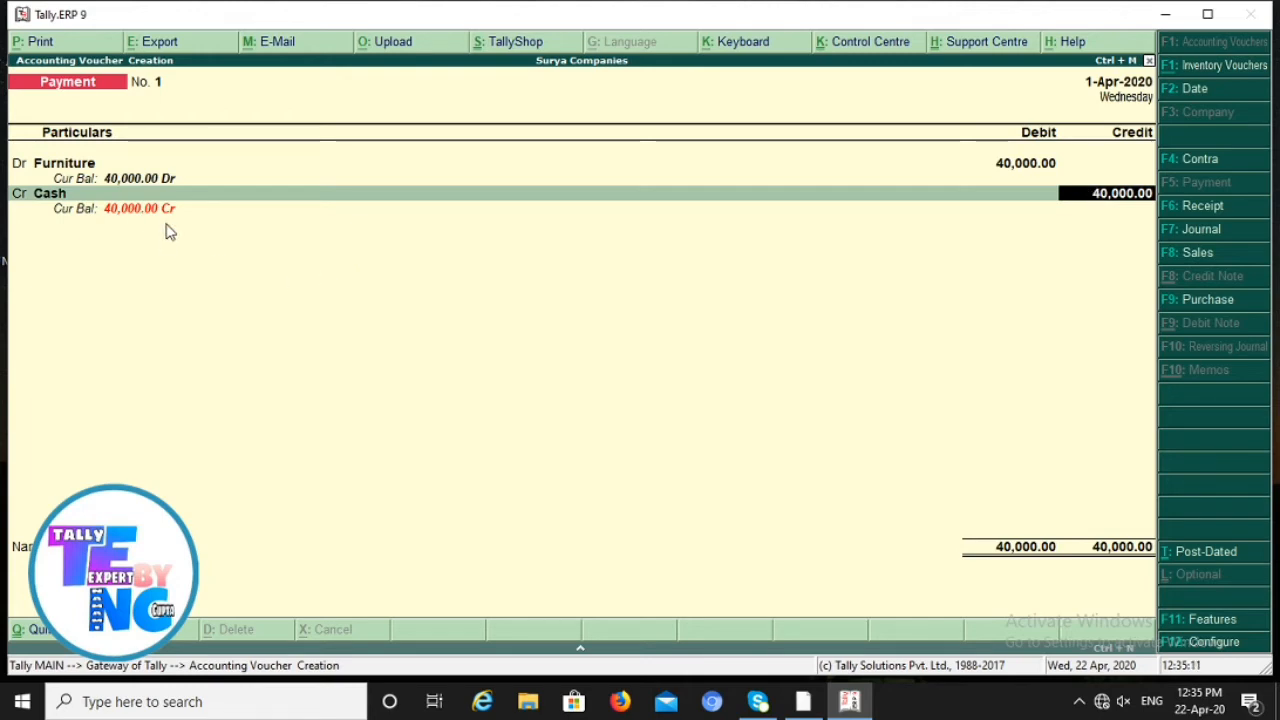
pyautogui.press('Return')
pyautogui.press('Return')
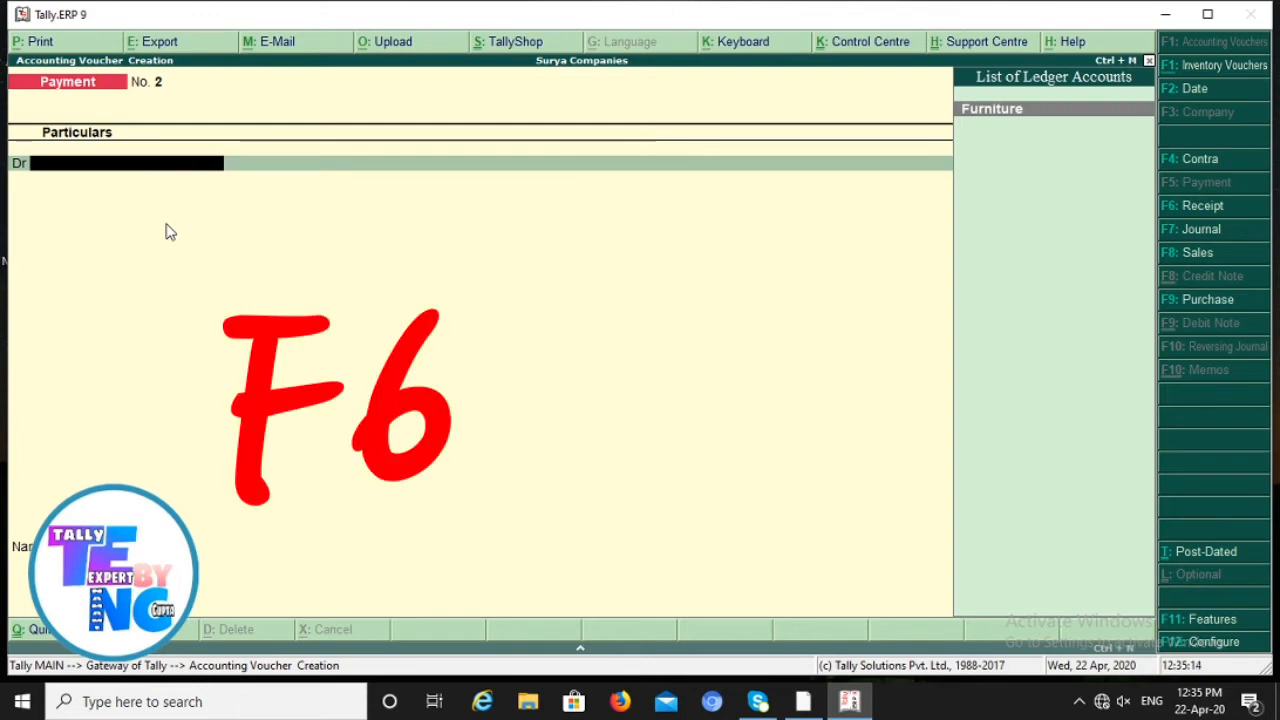
# - Start a Receipt voucher and create a ledger named Capital A/c under Capital Account for its credit entry
pyautogui.press('F6')
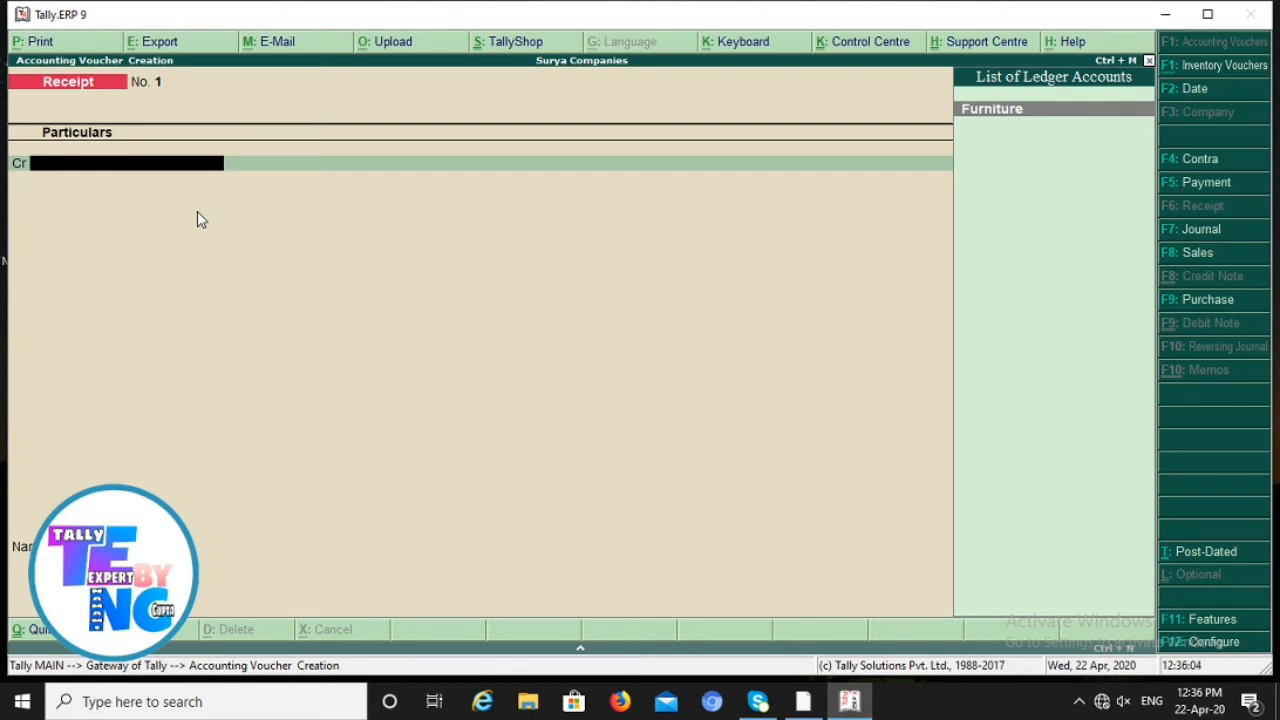
pyautogui.hotkey('alt', 'c')
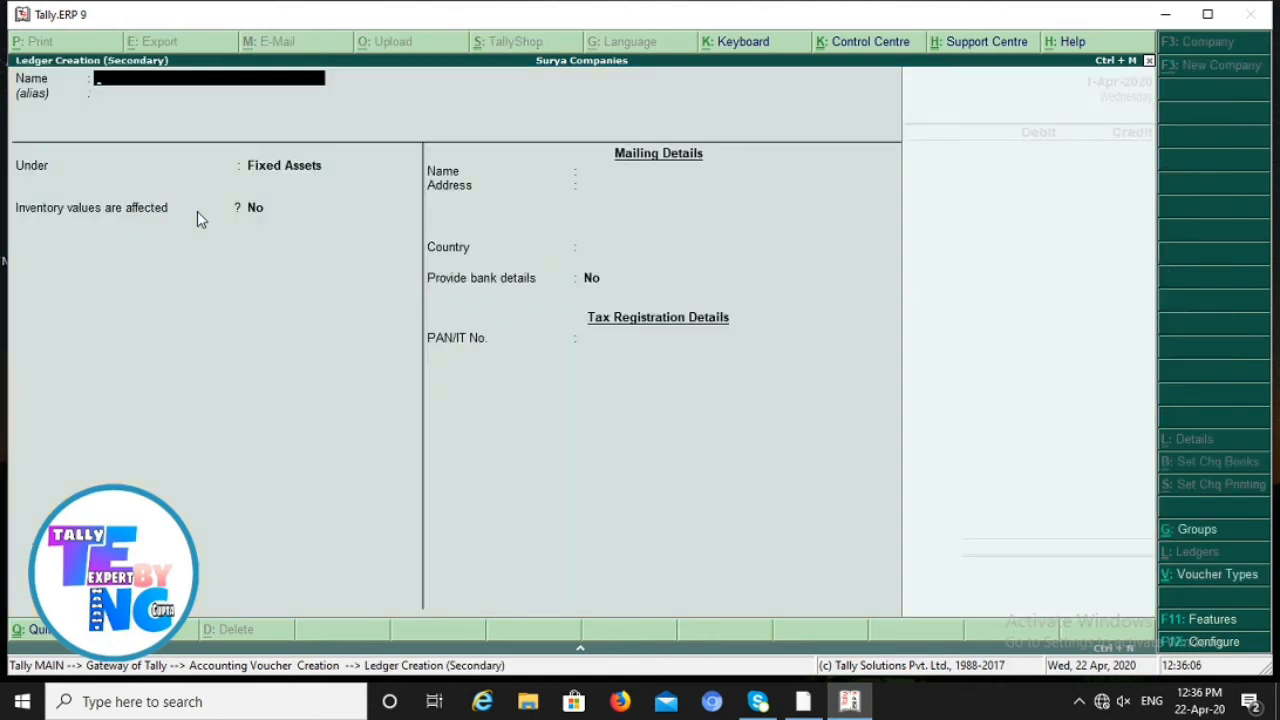
pyautogui.write('Capital A.')
pyautogui.press('BackSpace')
pyautogui.write('/c')
pyautogui.press('Return')
pyautogui.write('Ca')
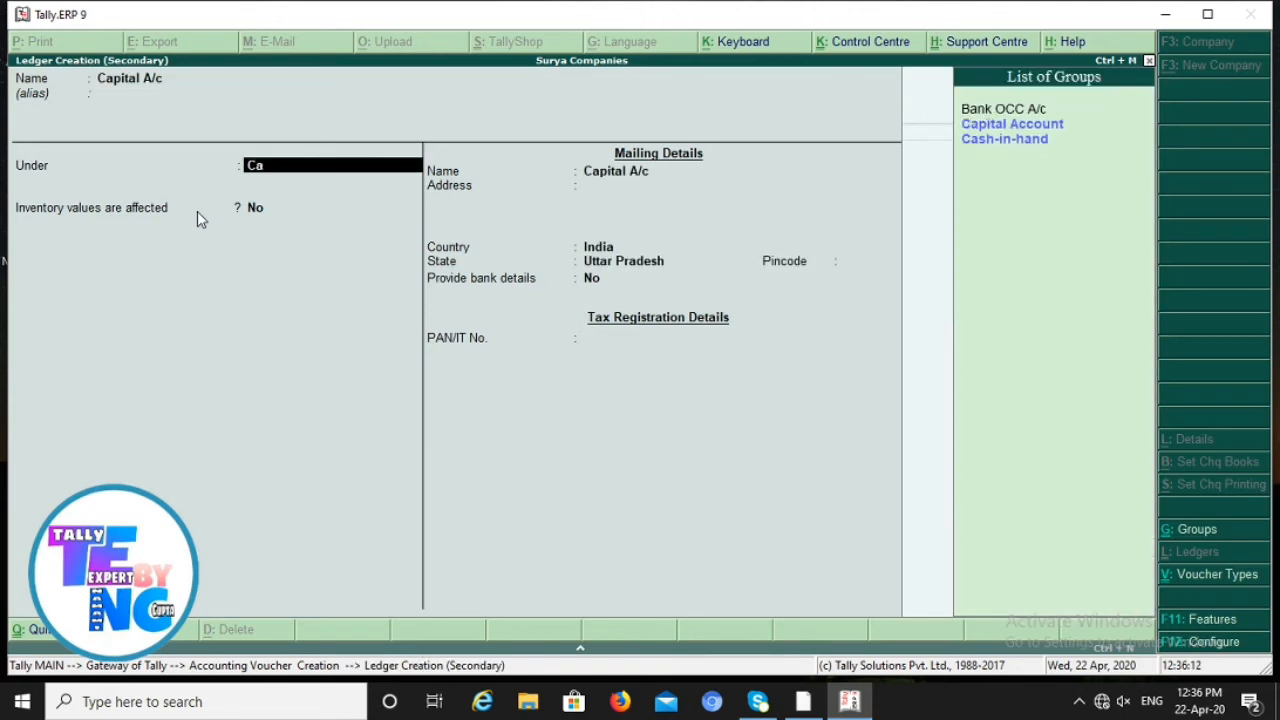
pyautogui.press('Return')
pyautogui.hotkey('ctrl', 'a')
# - Credit Capital A/c with 1000000, debit Cash with the same amount, and save the receipt voucher
pyautogui.write('1')
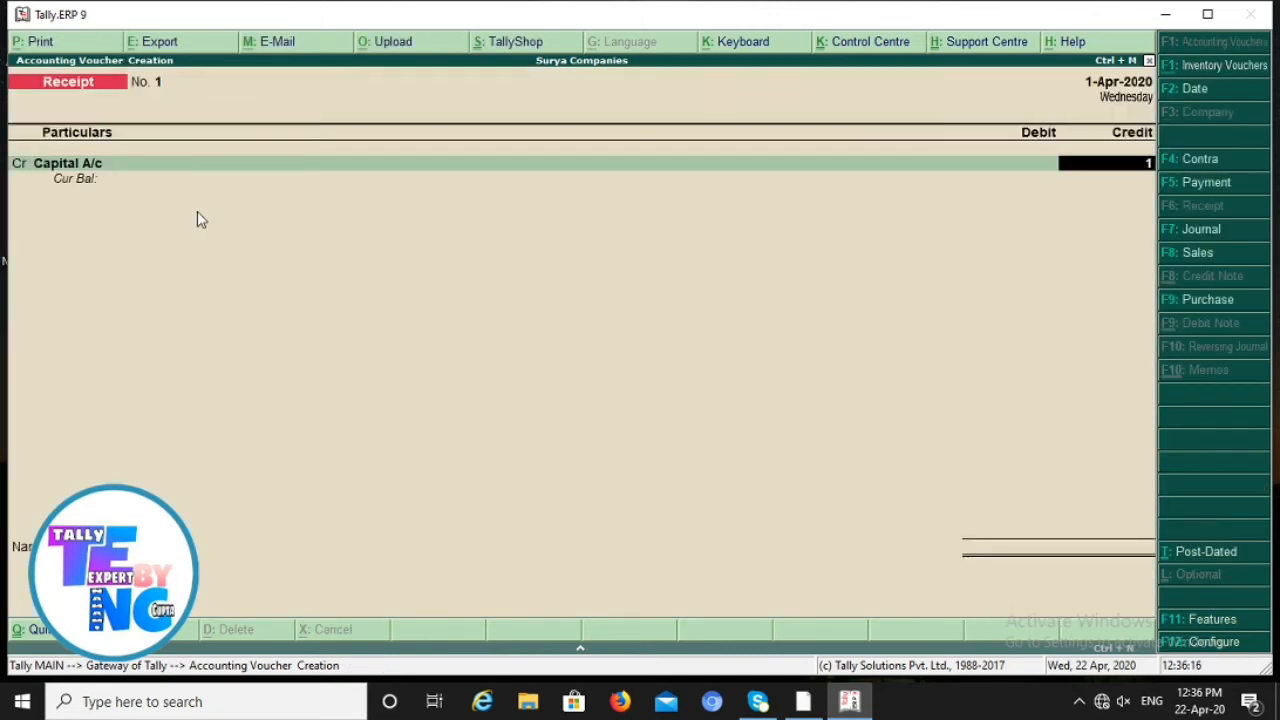
pyautogui.write('000000')
pyautogui.press('Return')
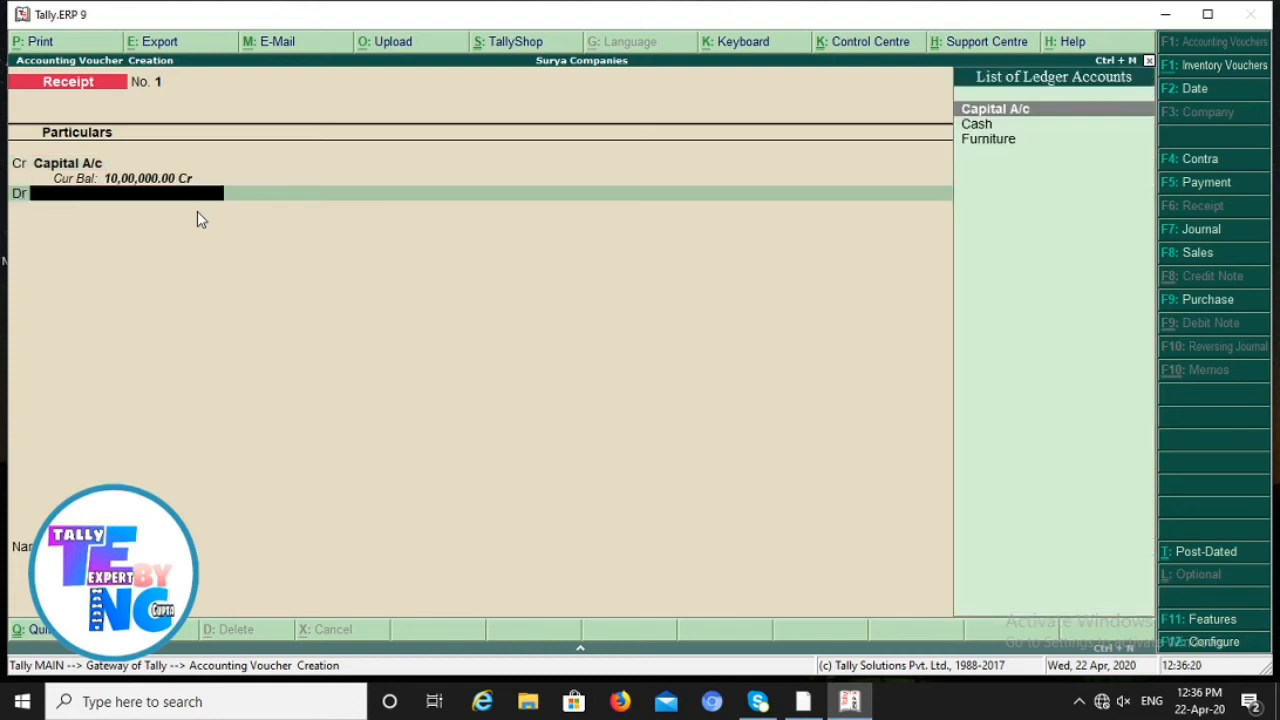
pyautogui.press('Down')
pyautogui.press('Return')
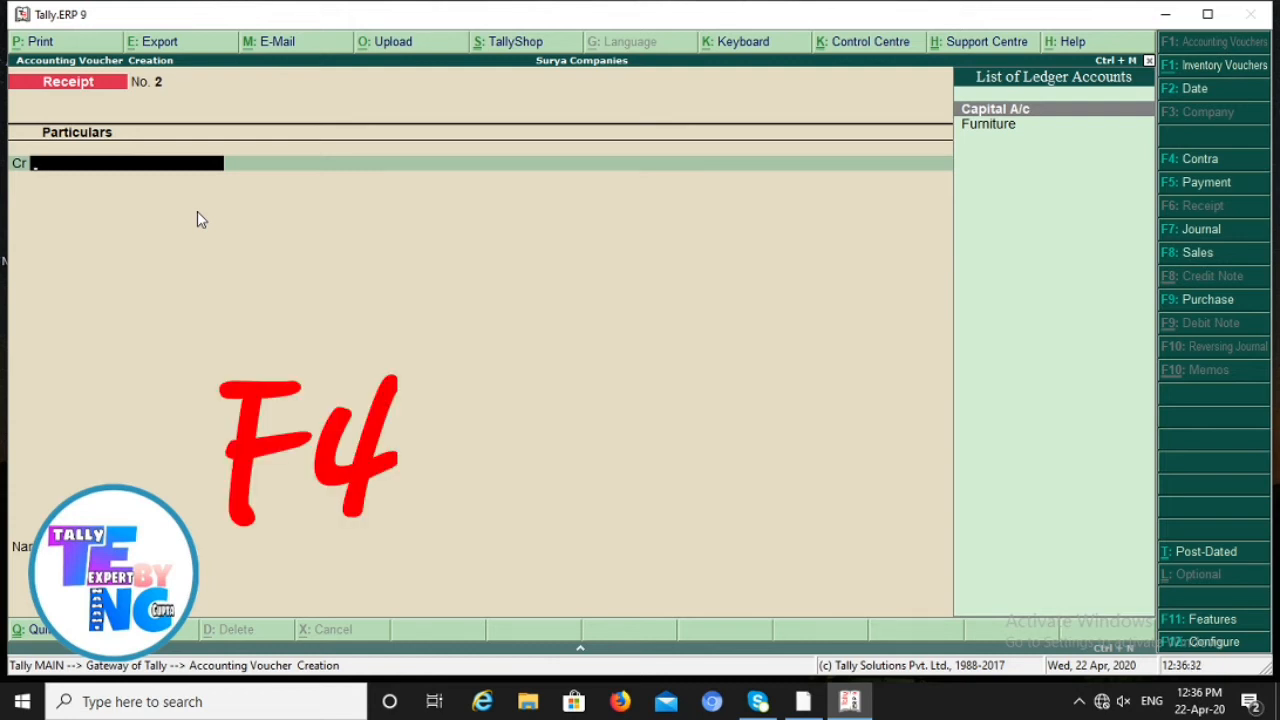
# - Start a Contra voucher and credit Cash with 200000
pyautogui.press('F4')
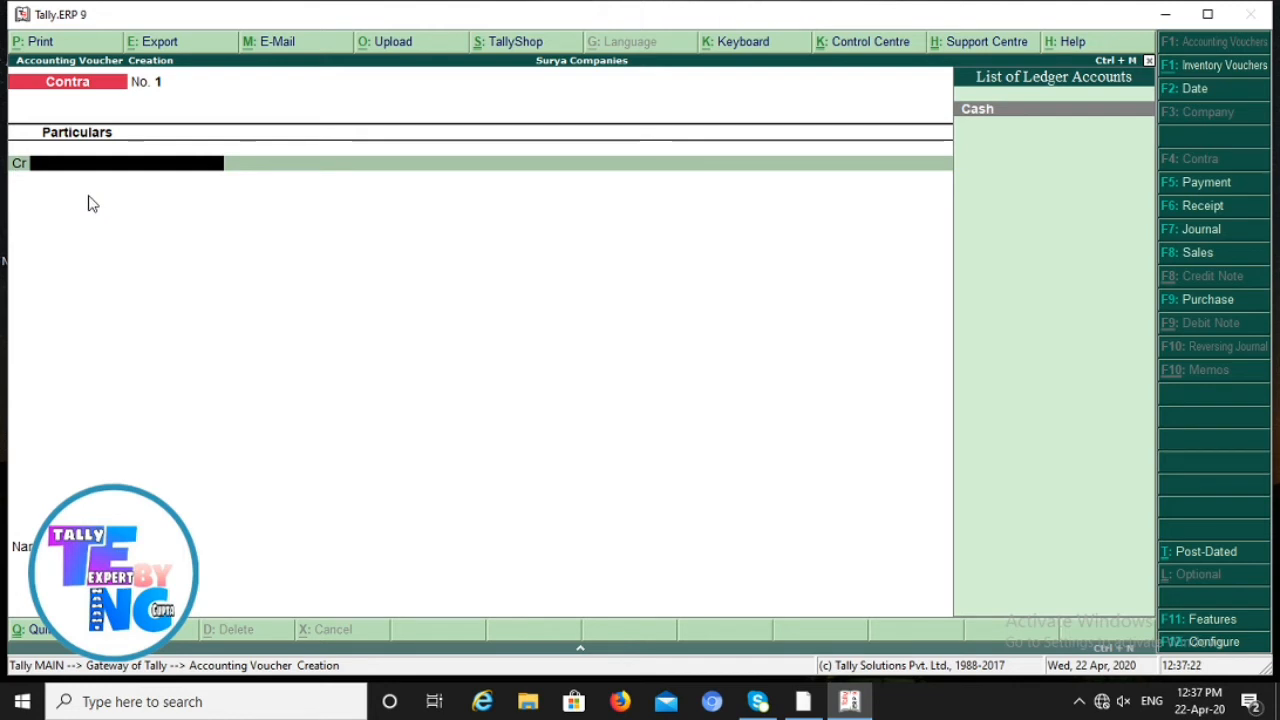
pyautogui.press('Return')
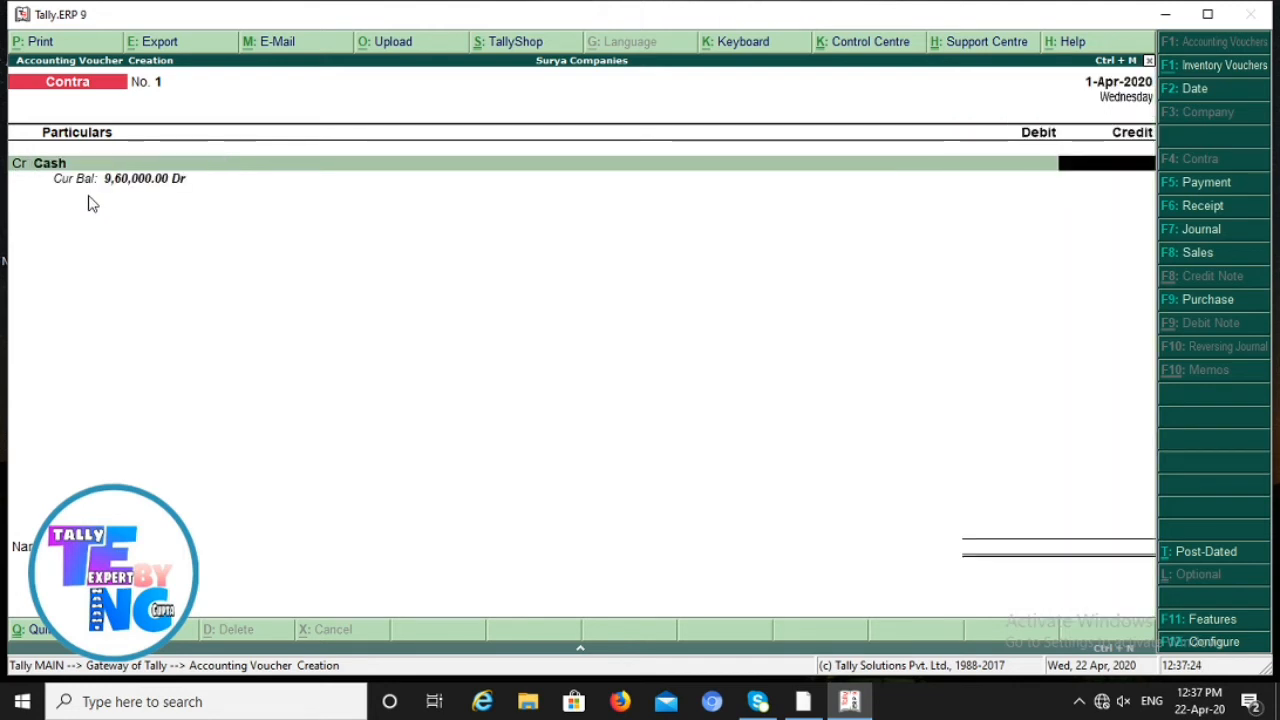
pyautogui.write('200000')
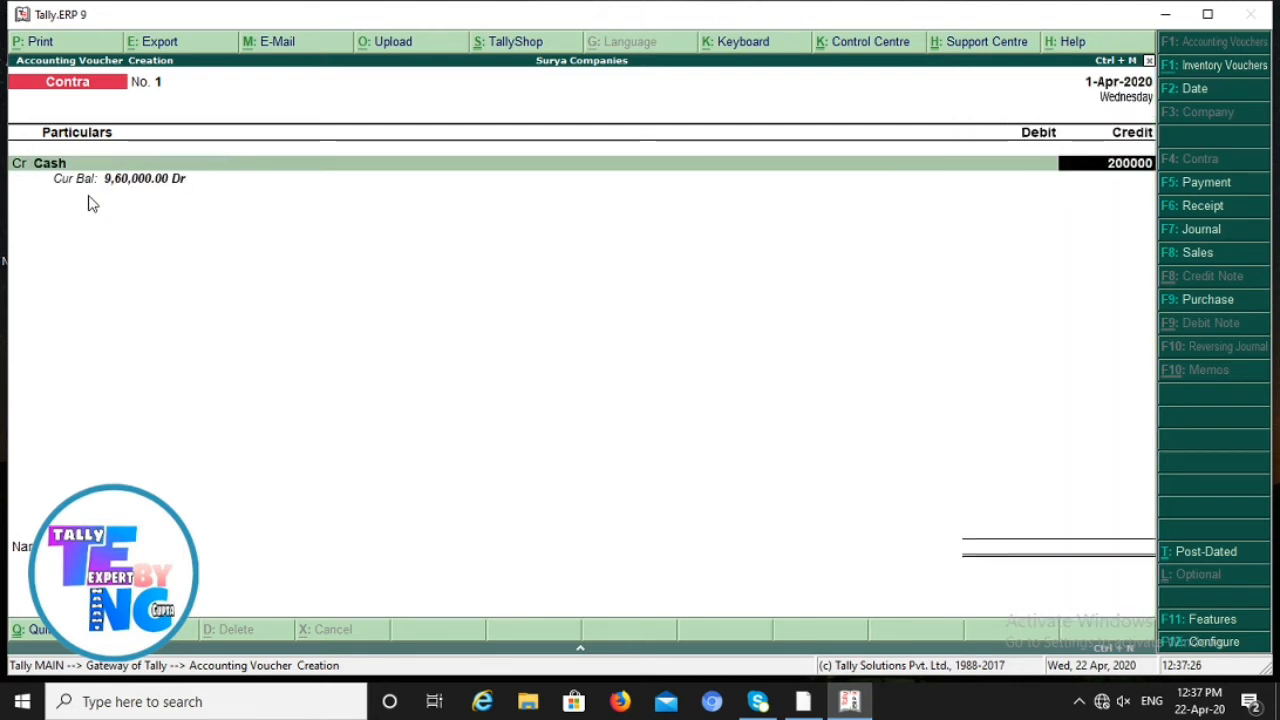
pyautogui.press('Return')
pyautogui.press('Return')
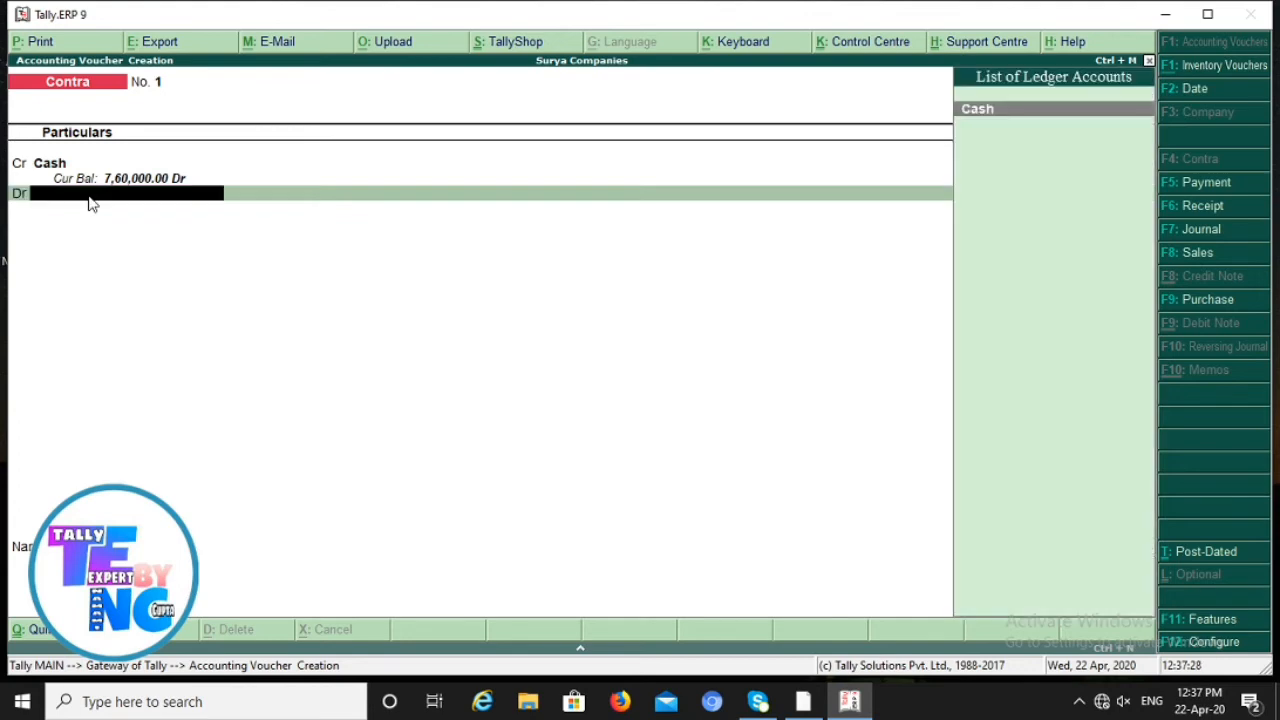
# - Create a ledger named Bank of India under Bank Accounts for the contra voucher's debit entry
pyautogui.hotkey('alt', 'c')
pyautogui.write('Ban')
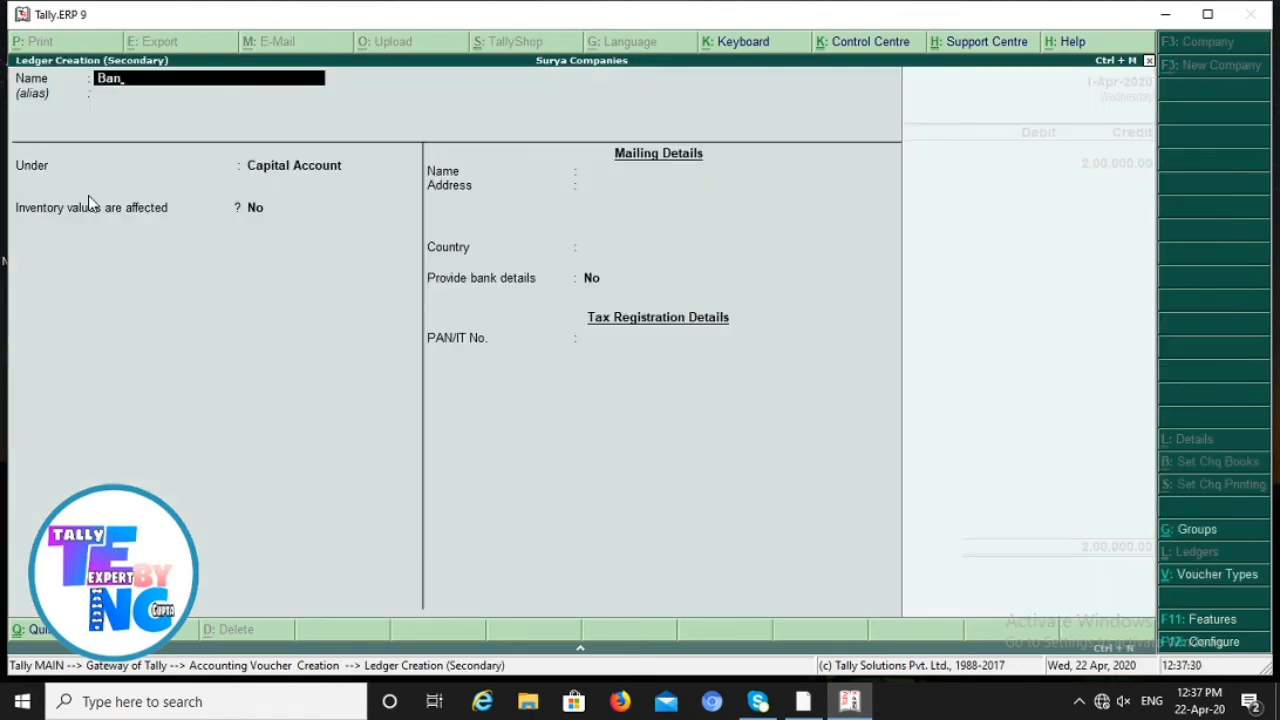
pyautogui.write('k of india')
pyautogui.press('Return')
pyautogui.write('Ban')
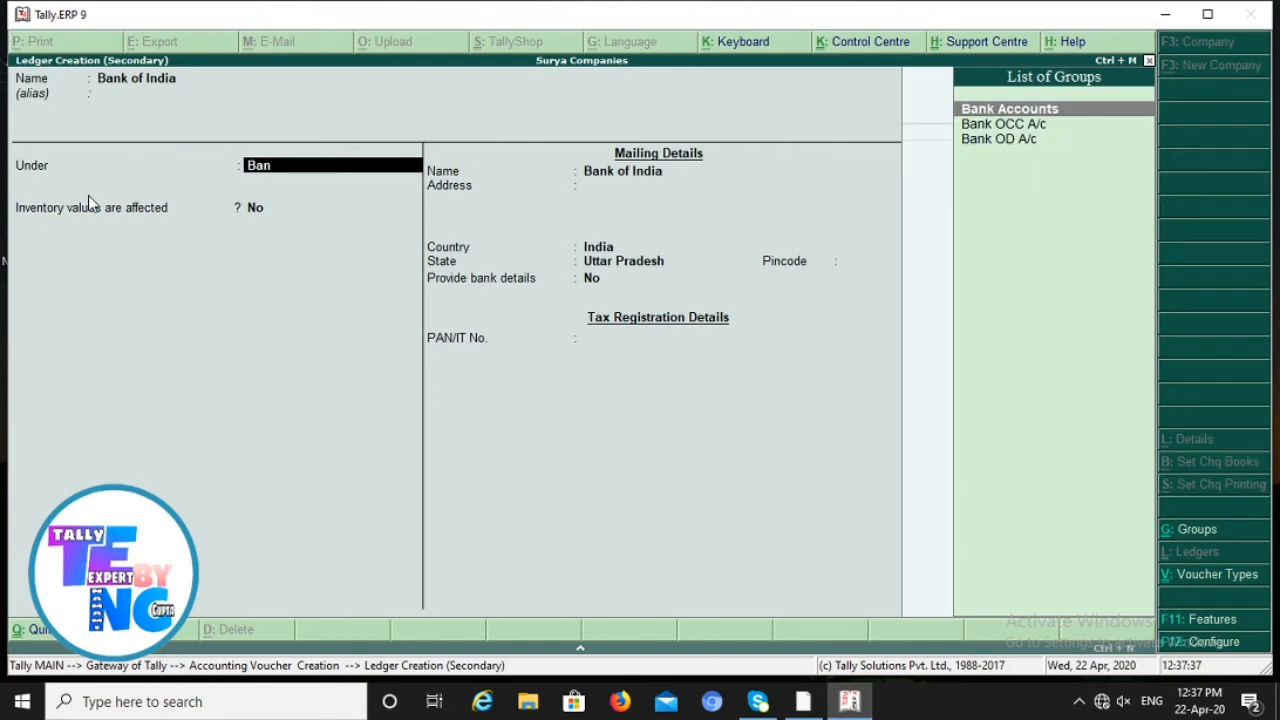
pyautogui.press('Return')
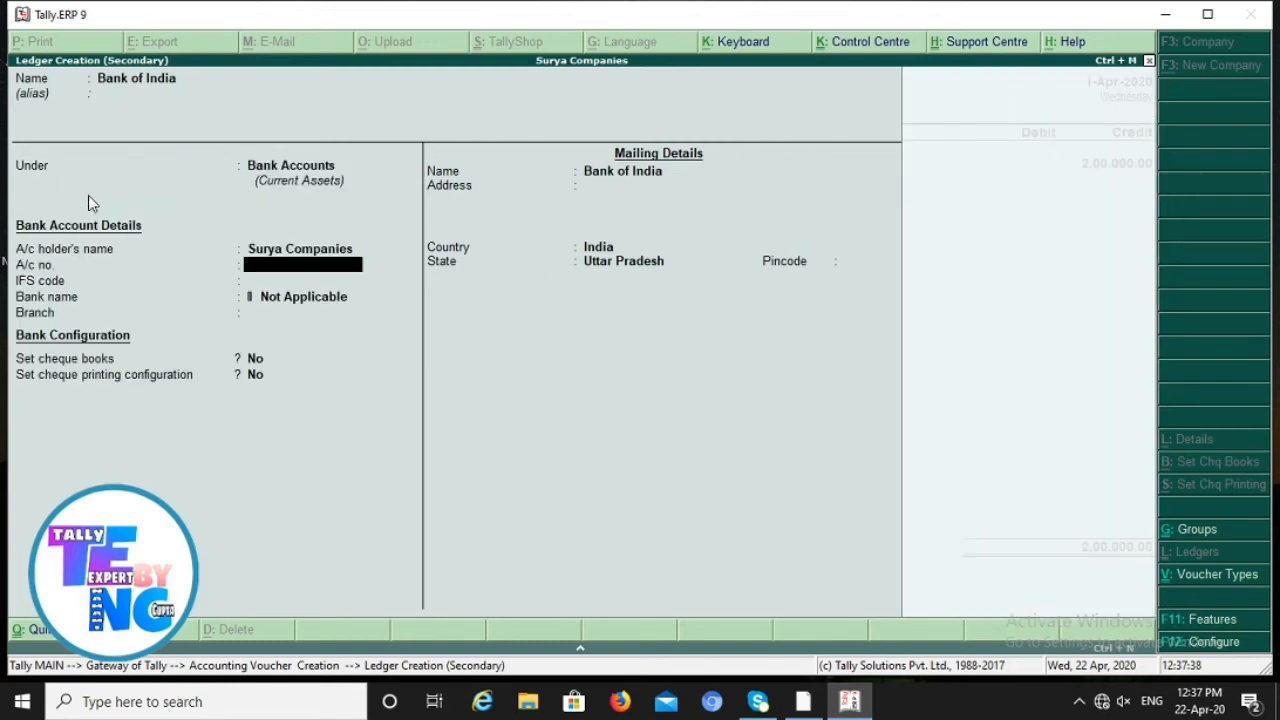
pyautogui.hotkey('ctrl', 'a')
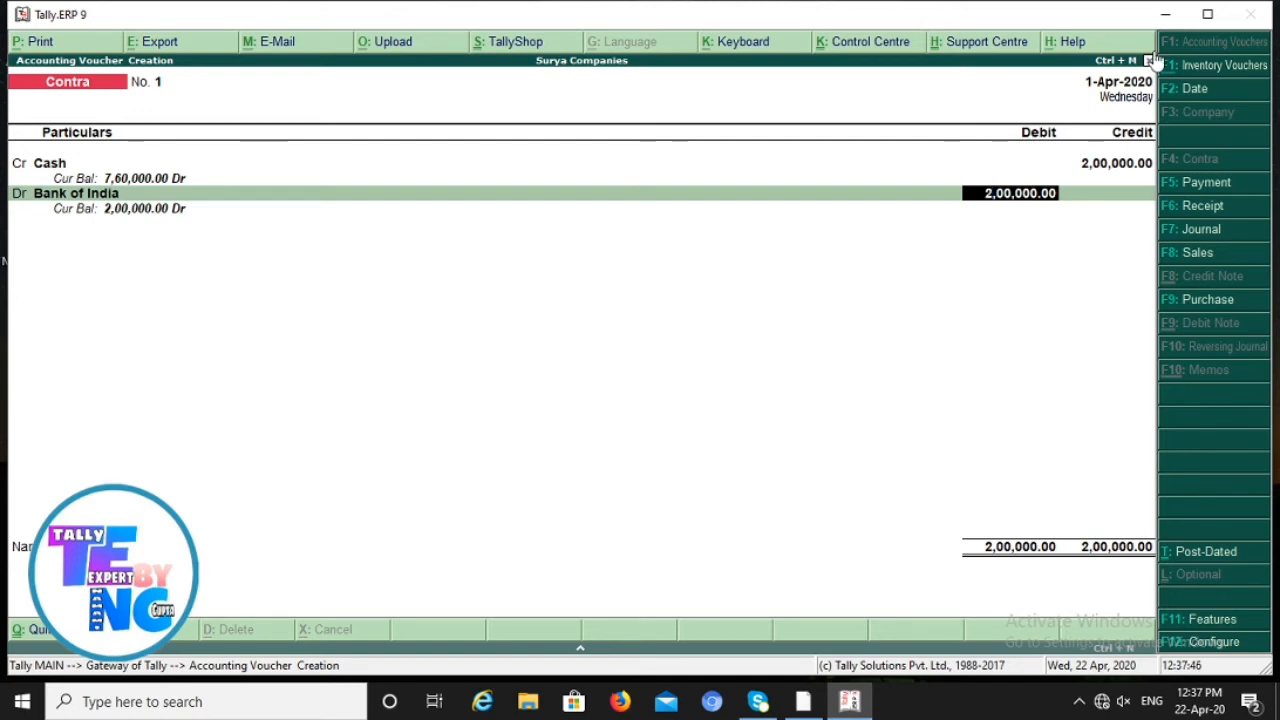
# - Set the contra voucher's date to 2-4-2020 and save the voucher
pyautogui.press('F2')
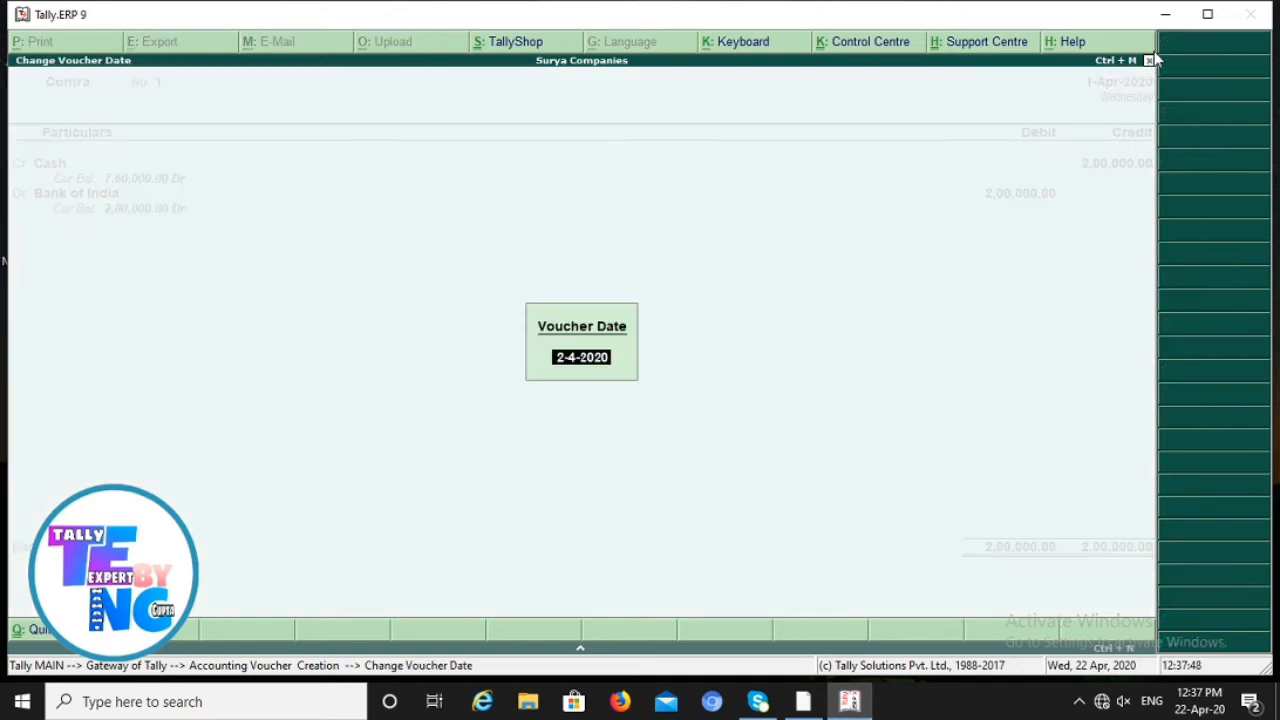
pyautogui.press('Return')
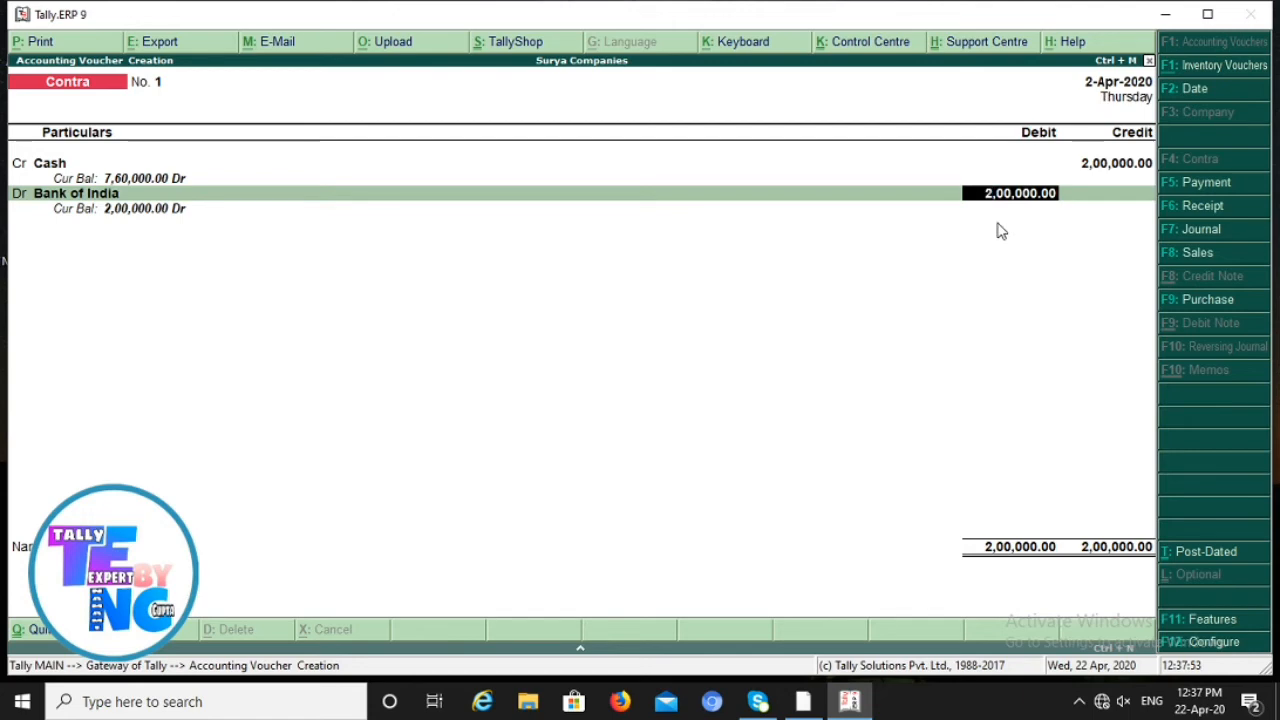
pyautogui.hotkey('ctrl', 'a')
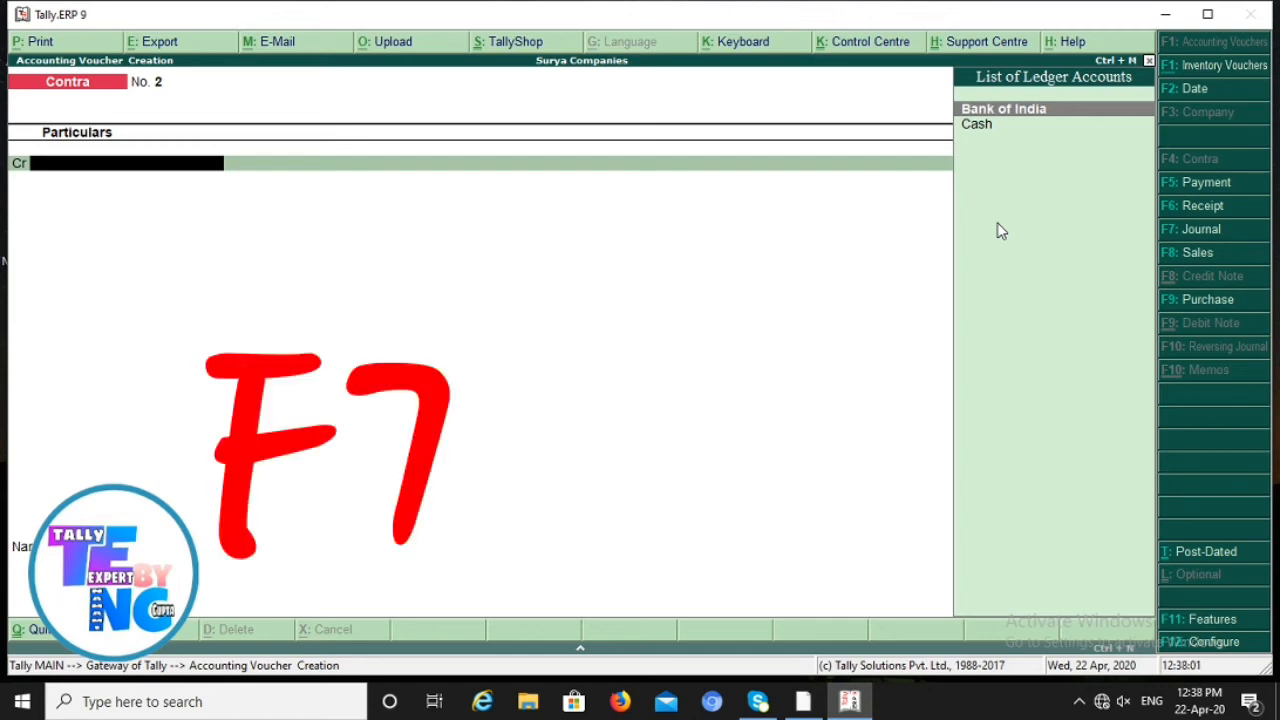
# - Start a Journal voucher and create a ledger named Cell Phone under Fixed Assets for its debit entry
pyautogui.press('F7')
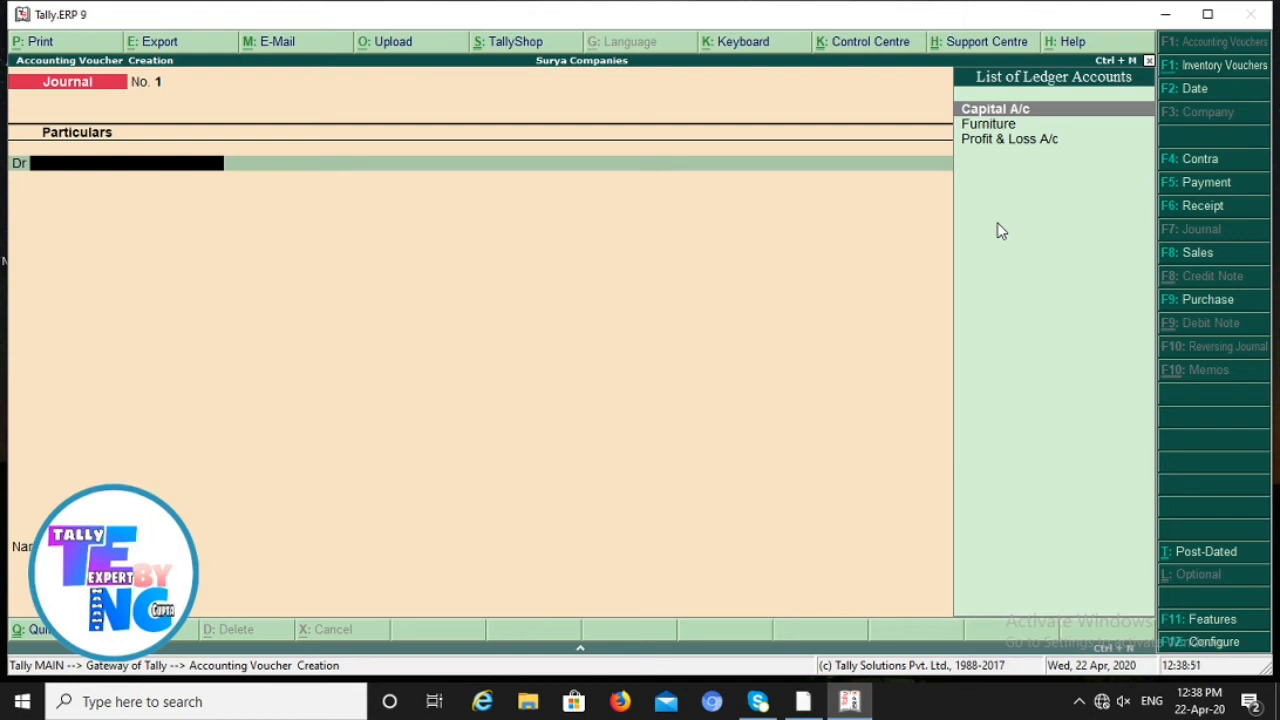
pyautogui.hotkey('alt', 'c')
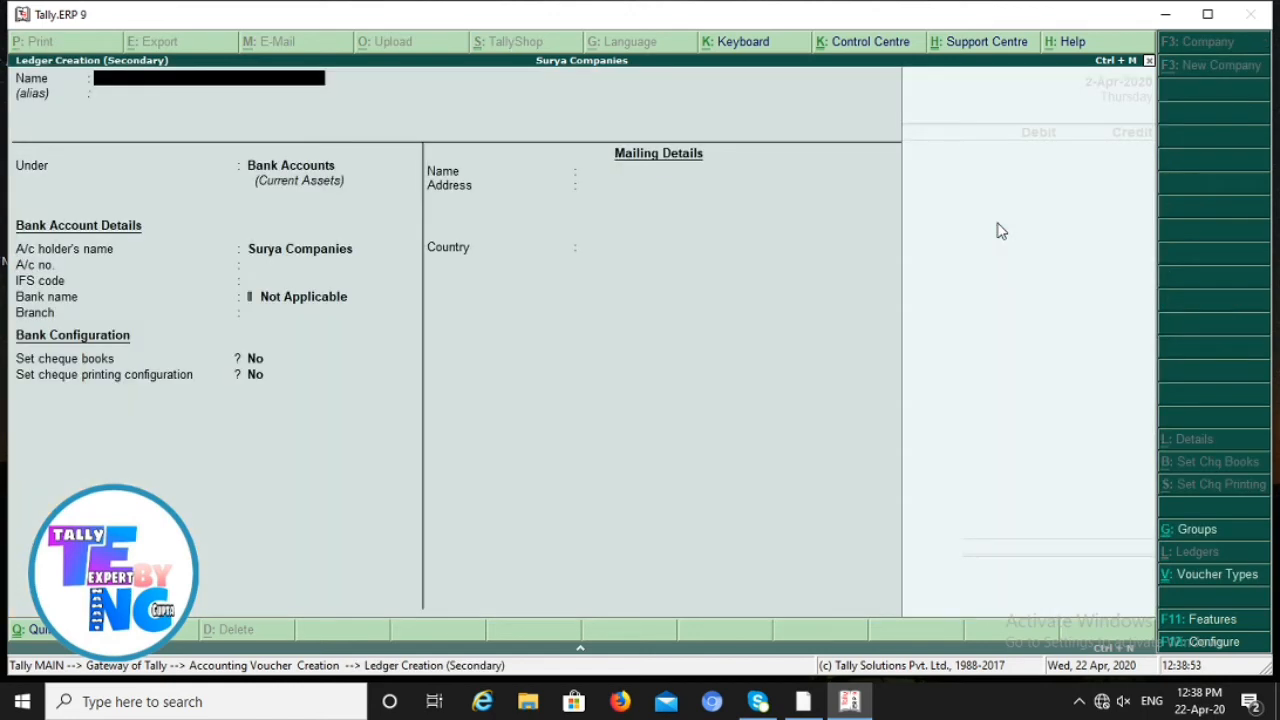
pyautogui.write('Cell Phone3')
pyautogui.press('Return')
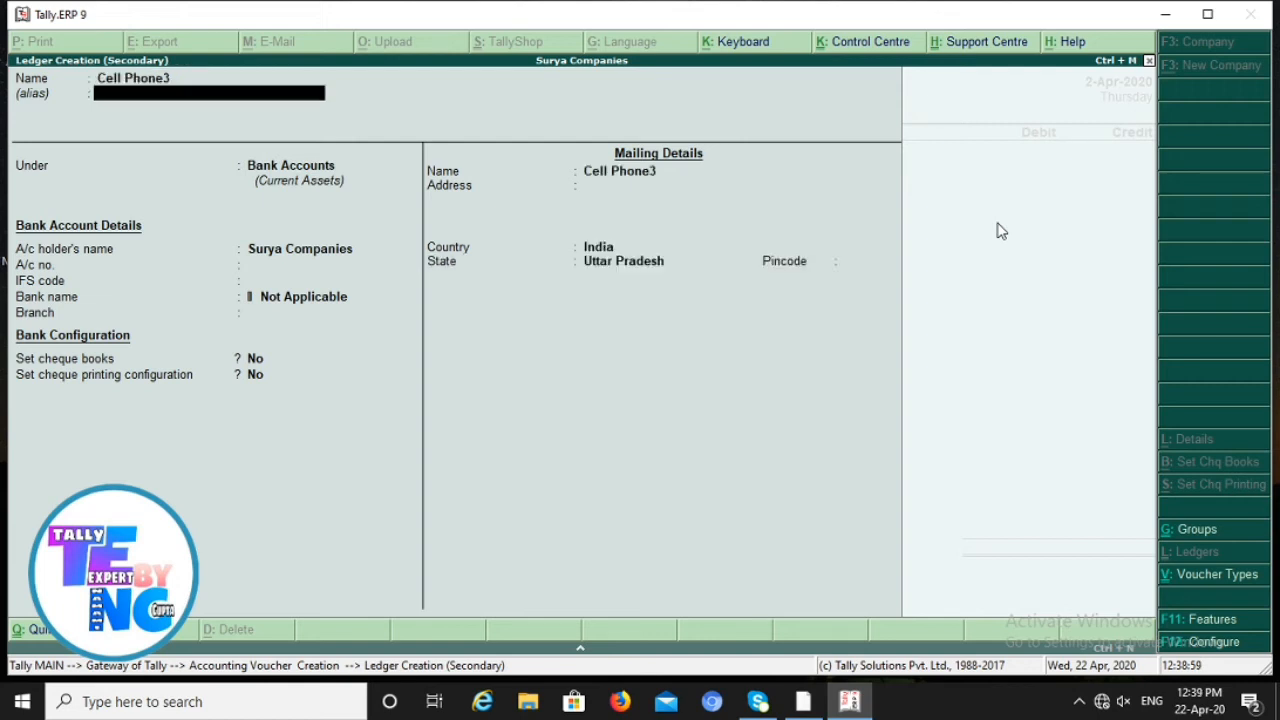
pyautogui.press('BackSpace')
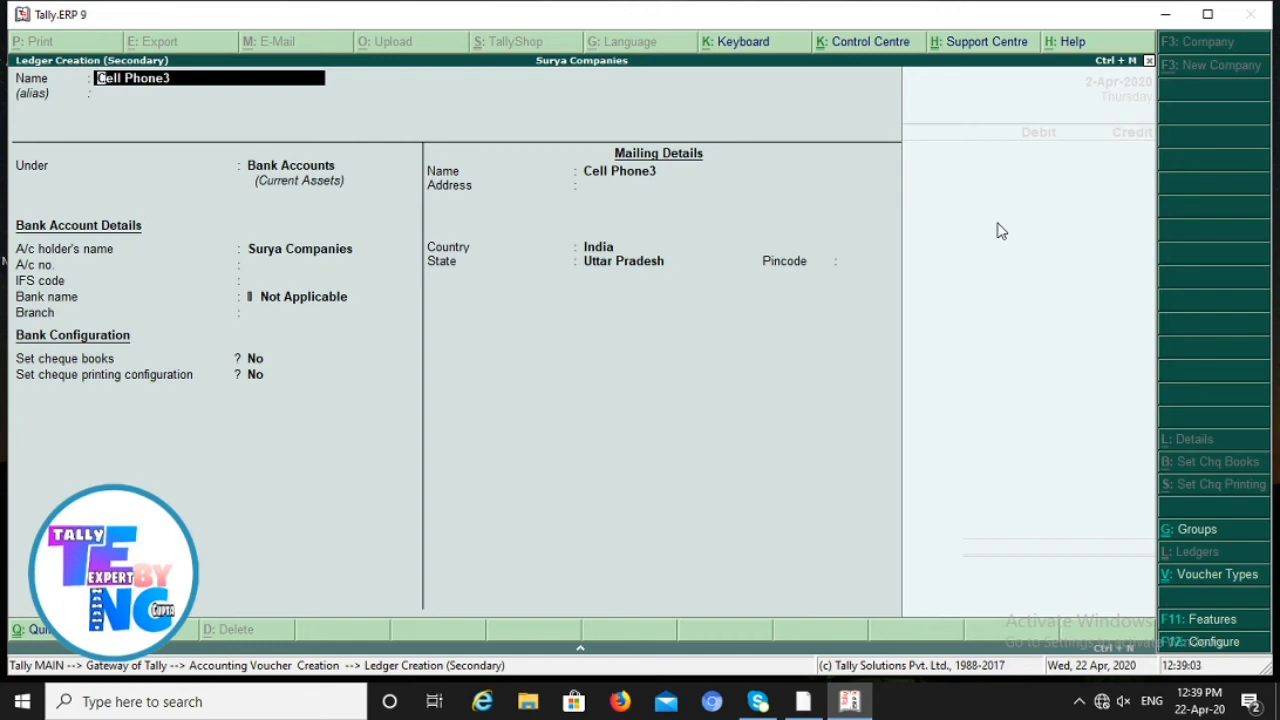
pyautogui.press('BackSpace')
pyautogui.press('Return')
pyautogui.write('F')
pyautogui.press('Return')
pyautogui.hotkey('ctrl', 'a')
# - Debit Cell Phone with 25000 in the journal voucher
pyautogui.press('Return')
pyautogui.write('25000')
pyautogui.press('Return')
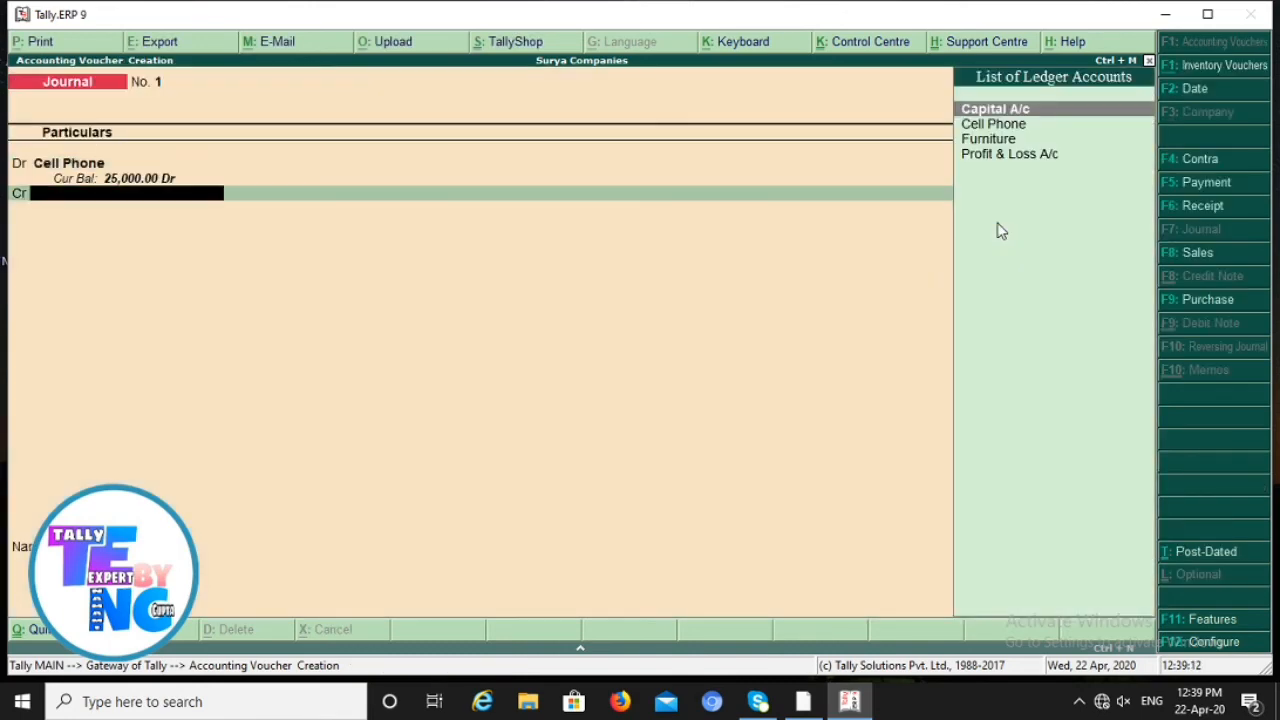
# - Create a ledger named Abc under Sundry Creditors for the journal's credit entry, with bill-by-bill balances set to No
pyautogui.hotkey('alt', 'c')
pyautogui.write('Abc')
pyautogui.press('Return')
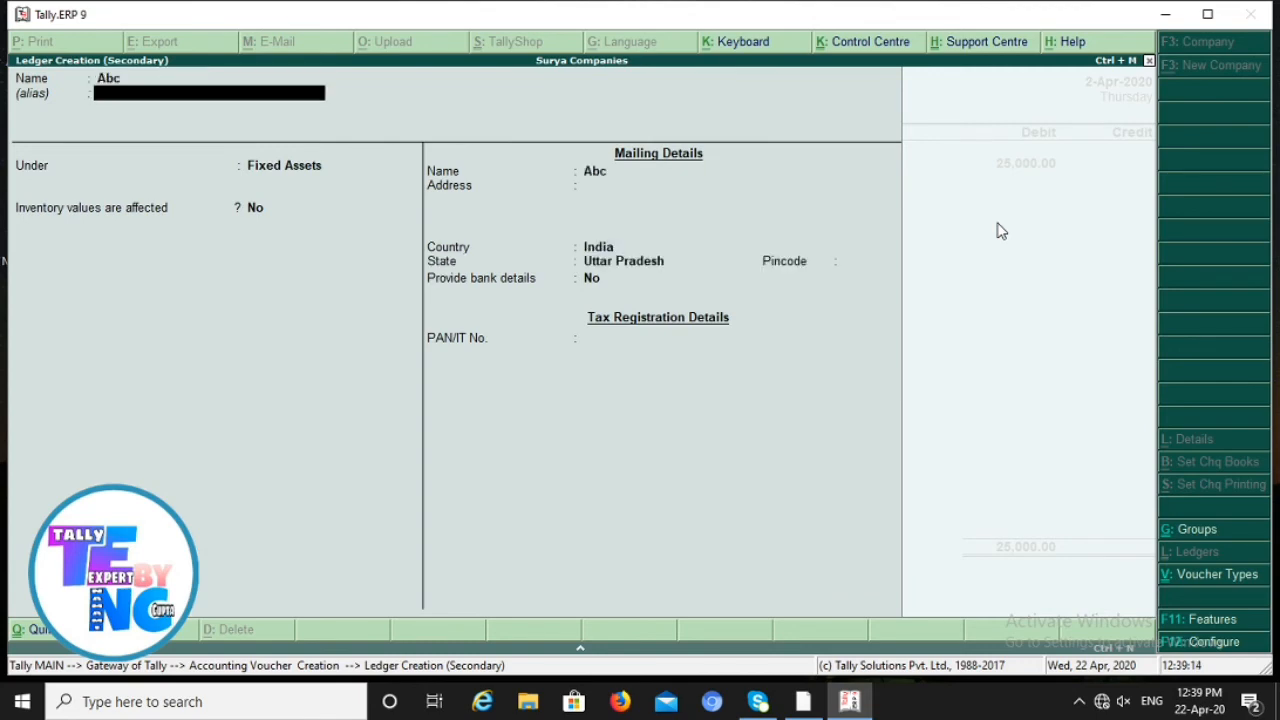
pyautogui.press('Return')
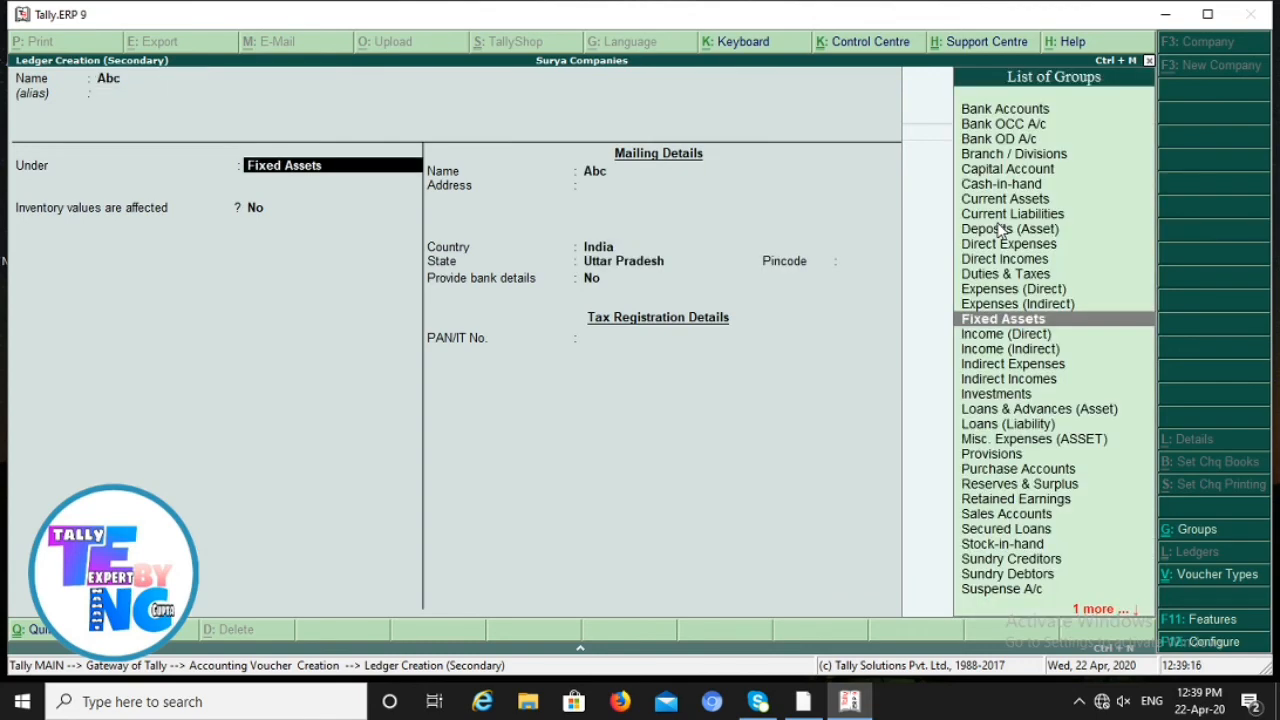
pyautogui.write('Cre')
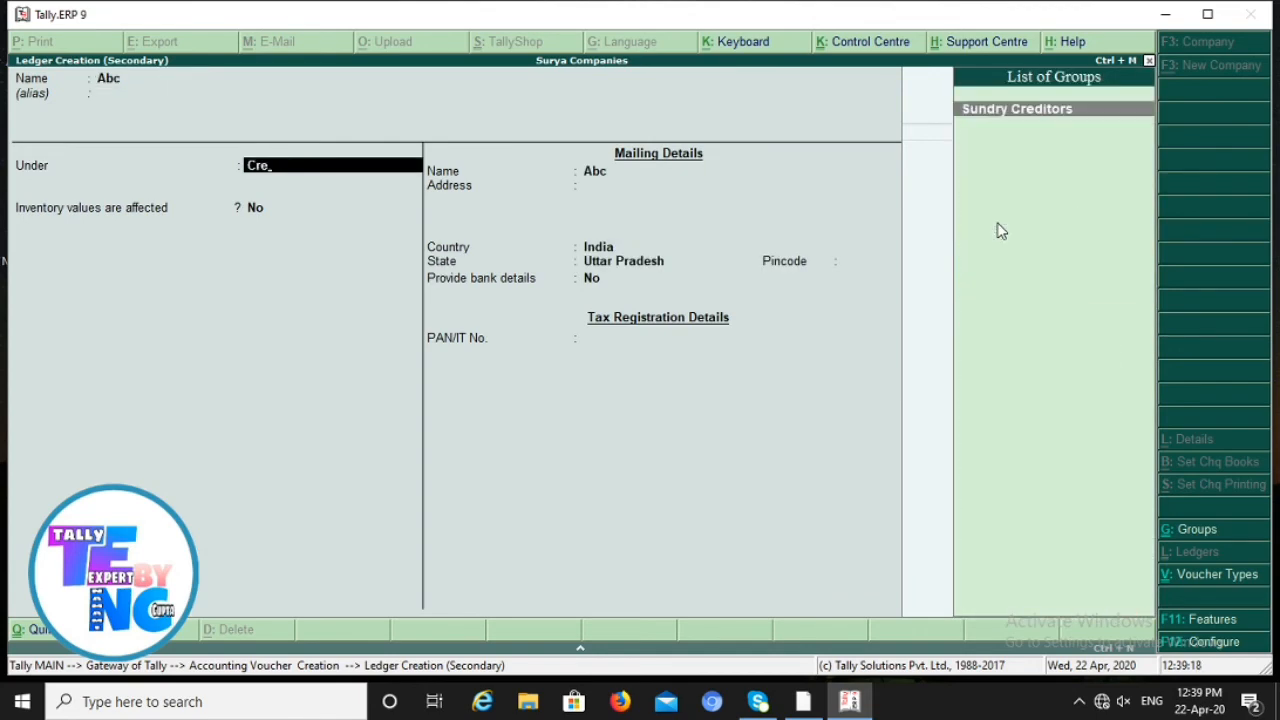
pyautogui.press('Return')
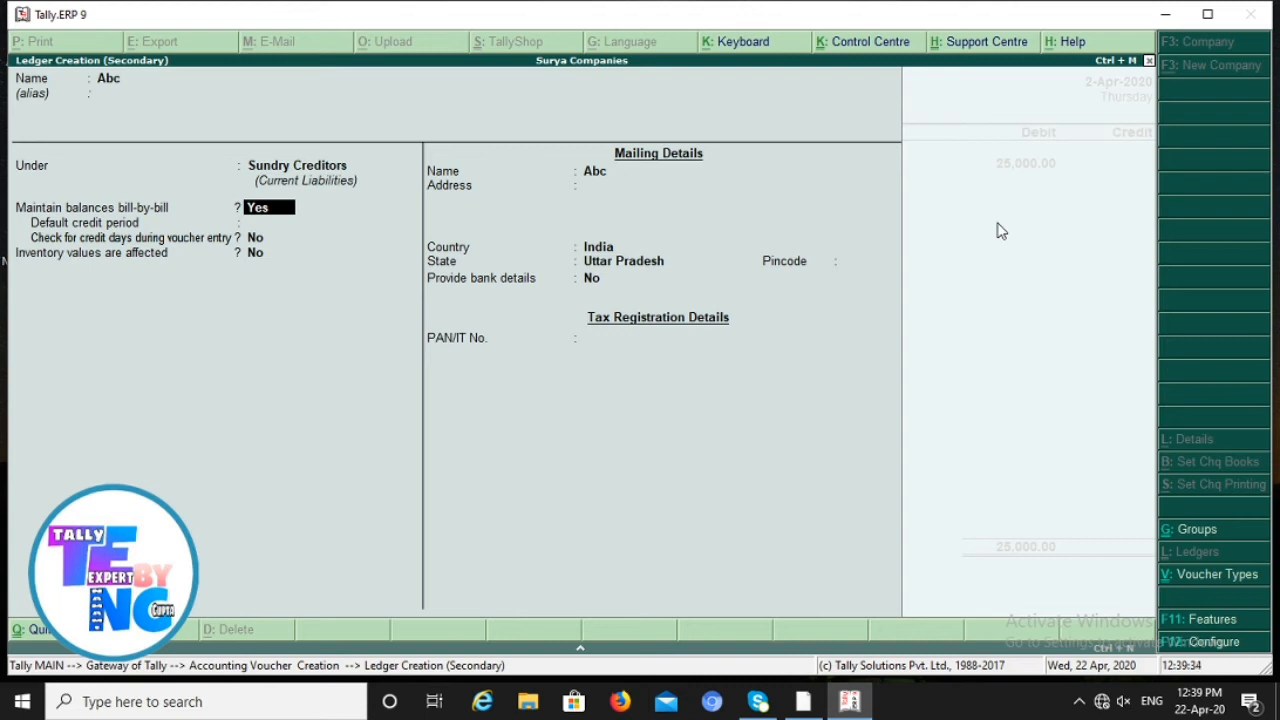
pyautogui.write('n')
pyautogui.press('Return')
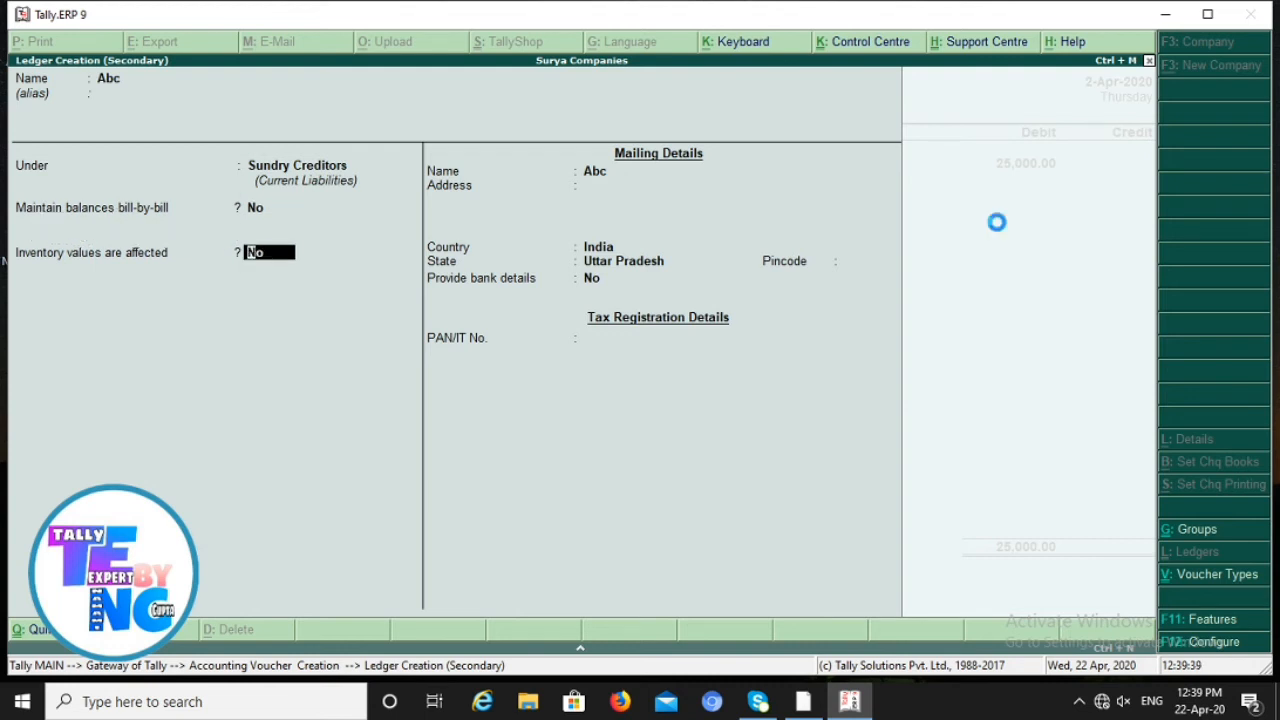
# - Accept the Abc ledger as the credit entry and save the journal voucher
pyautogui.press('Return')
pyautogui.press('Return')
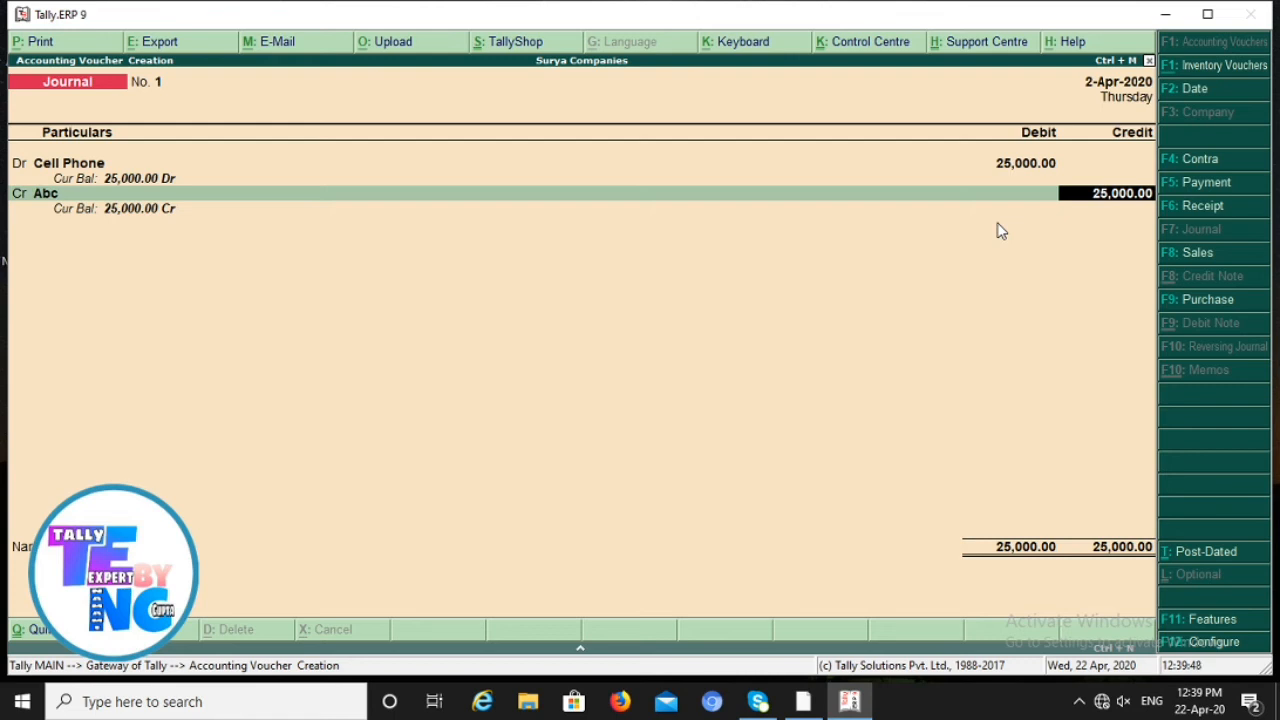
pyautogui.hotkey('ctrl', 'a')
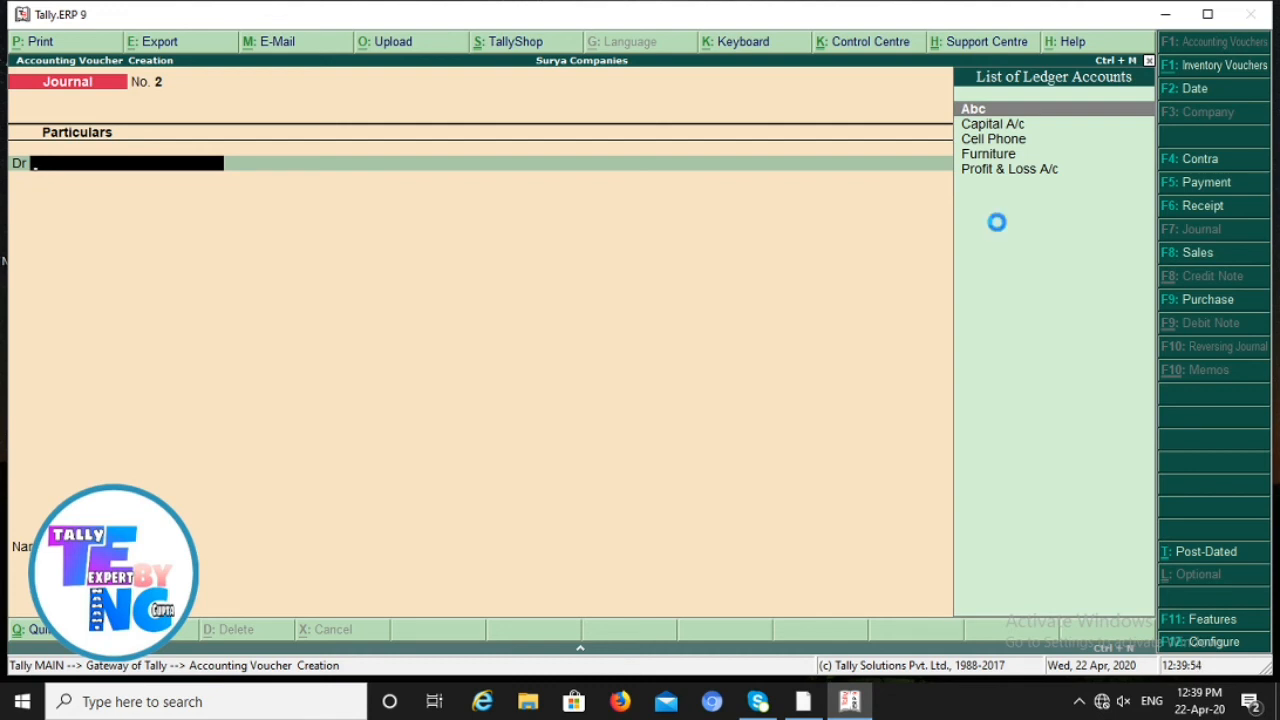
pyautogui.hotkey('alt', 'F2')
pyautogui.write('1')
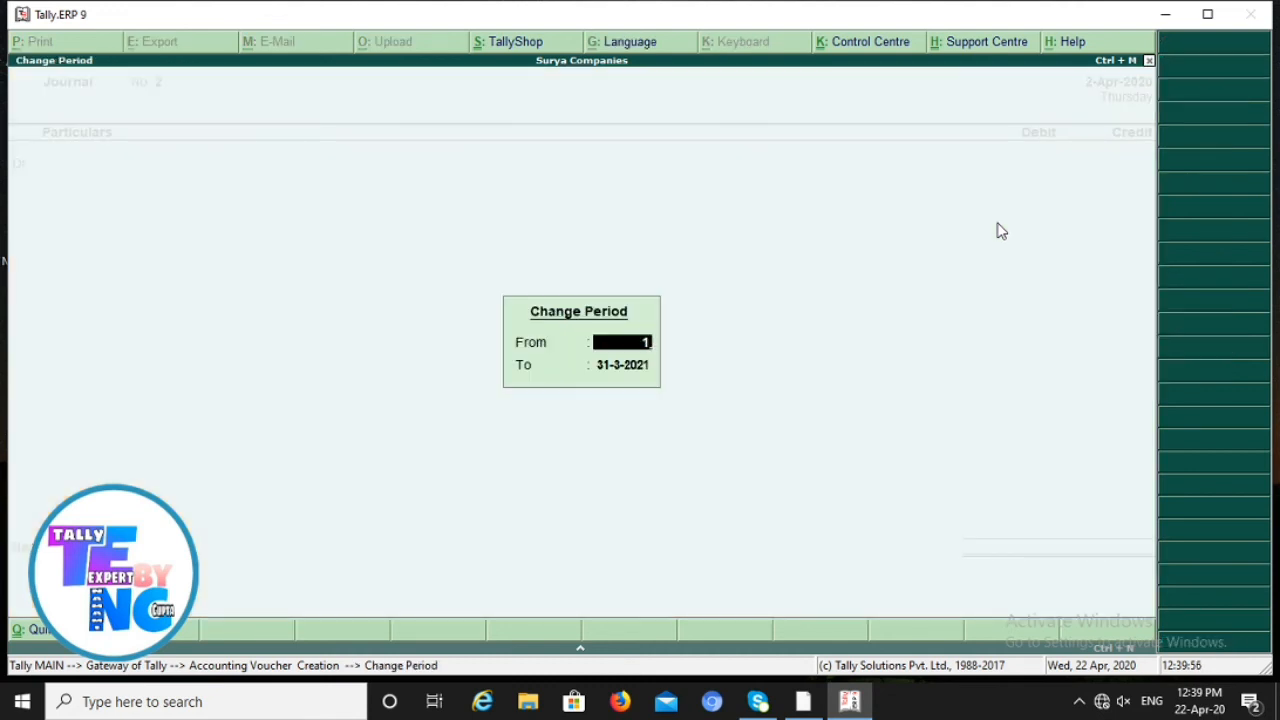
pyautogui.press('Return')
pyautogui.press('Return')
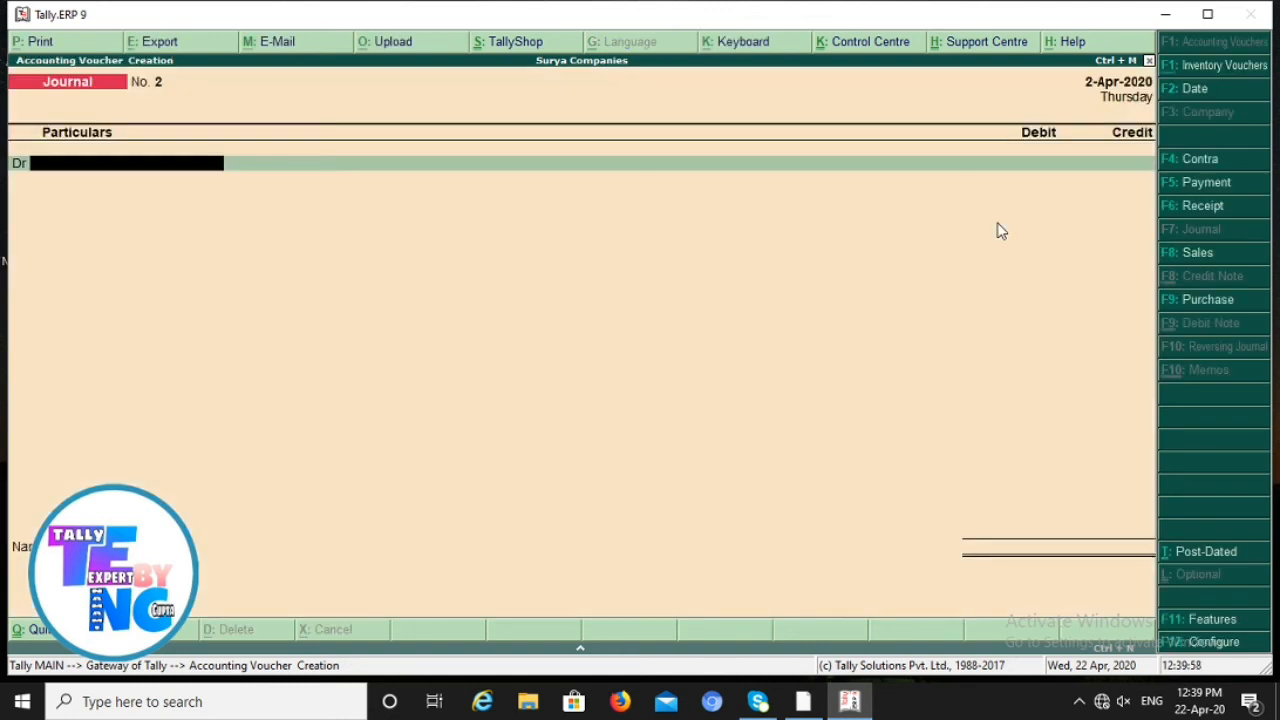
# - Set the new journal voucher's date to 1-10-2020
pyautogui.press('F2')
pyautogui.press('BackSpace')
pyautogui.write('1-10')
pyautogui.press('Return')
# - Create a ledger named Xyz under Sundry Debtors for the journal voucher's debit entry
pyautogui.hotkey('alt', 'c')
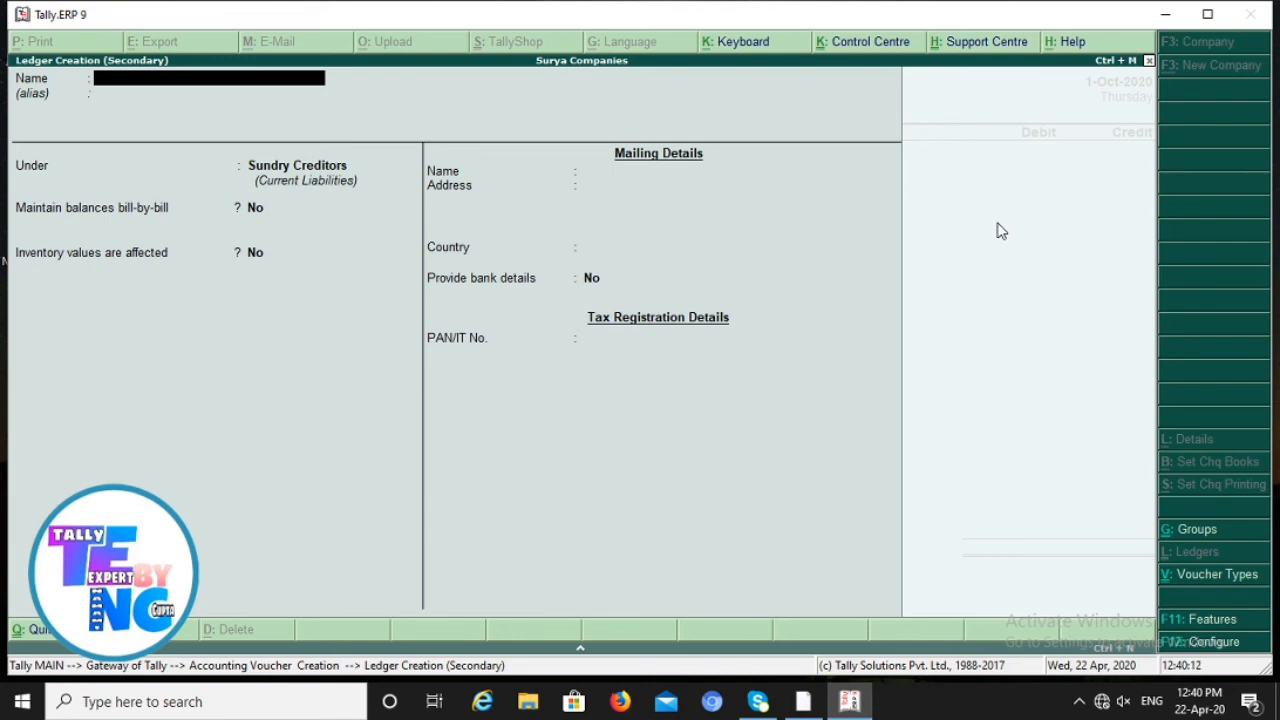
pyautogui.write('Xyz')
pyautogui.press('Return')
pyautogui.press('Return')
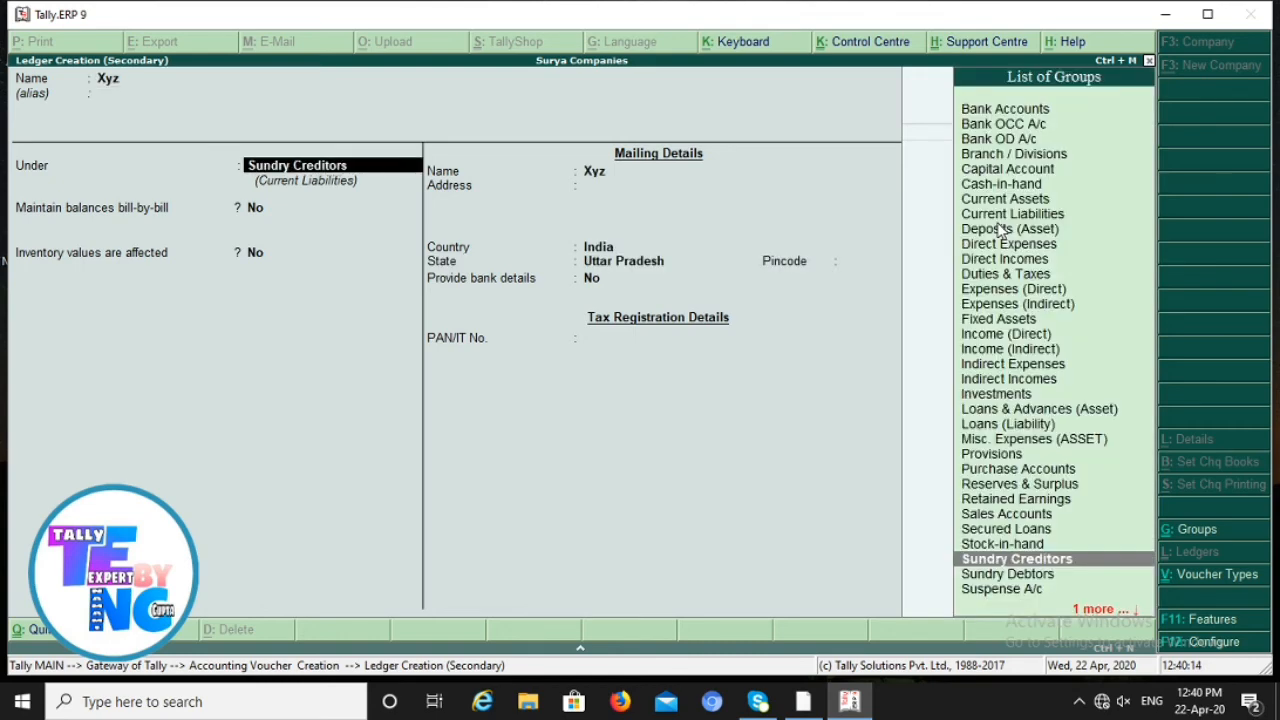
pyautogui.write('De')
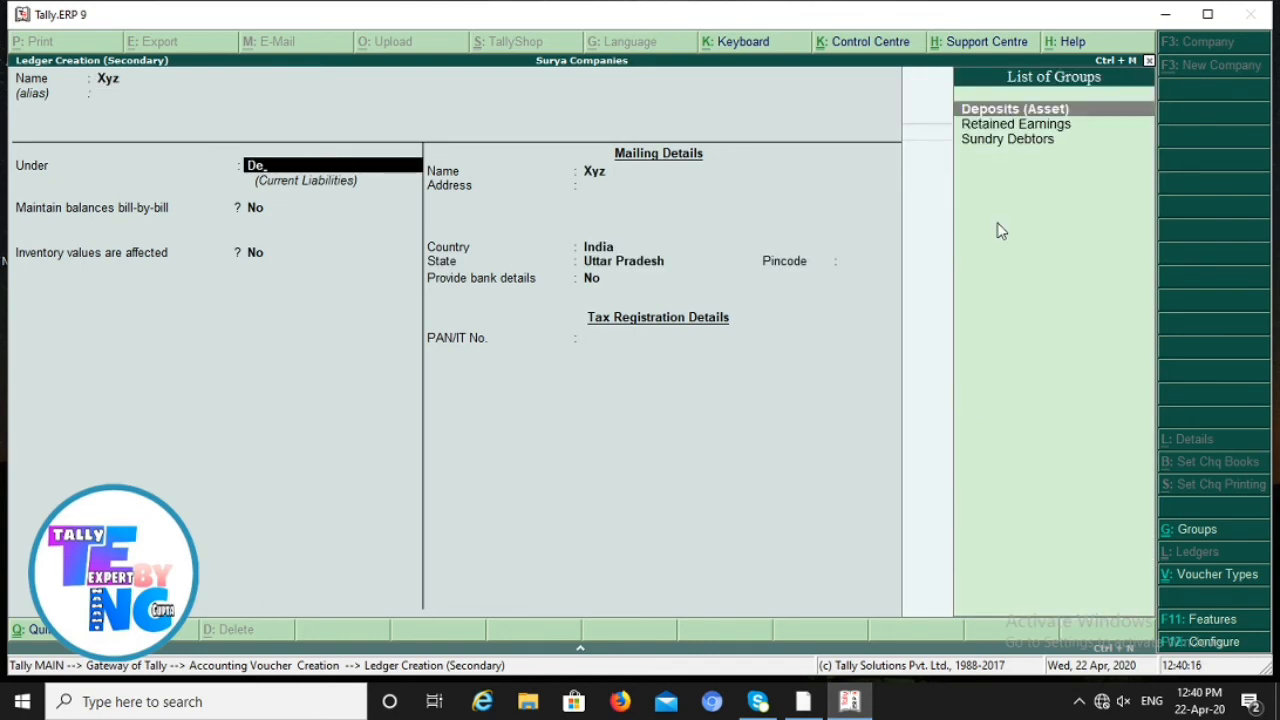
pyautogui.press('Down')
pyautogui.press('Down')
pyautogui.press('Return')
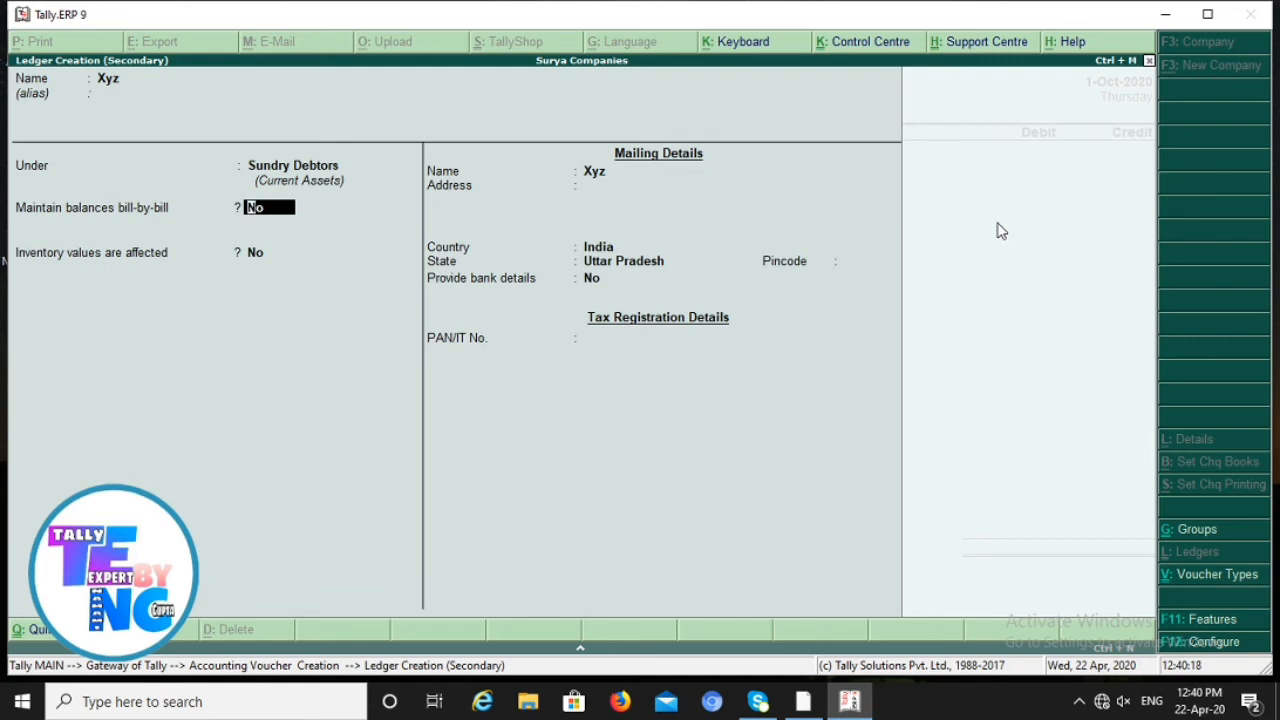
pyautogui.hotkey('ctrl', 'a')
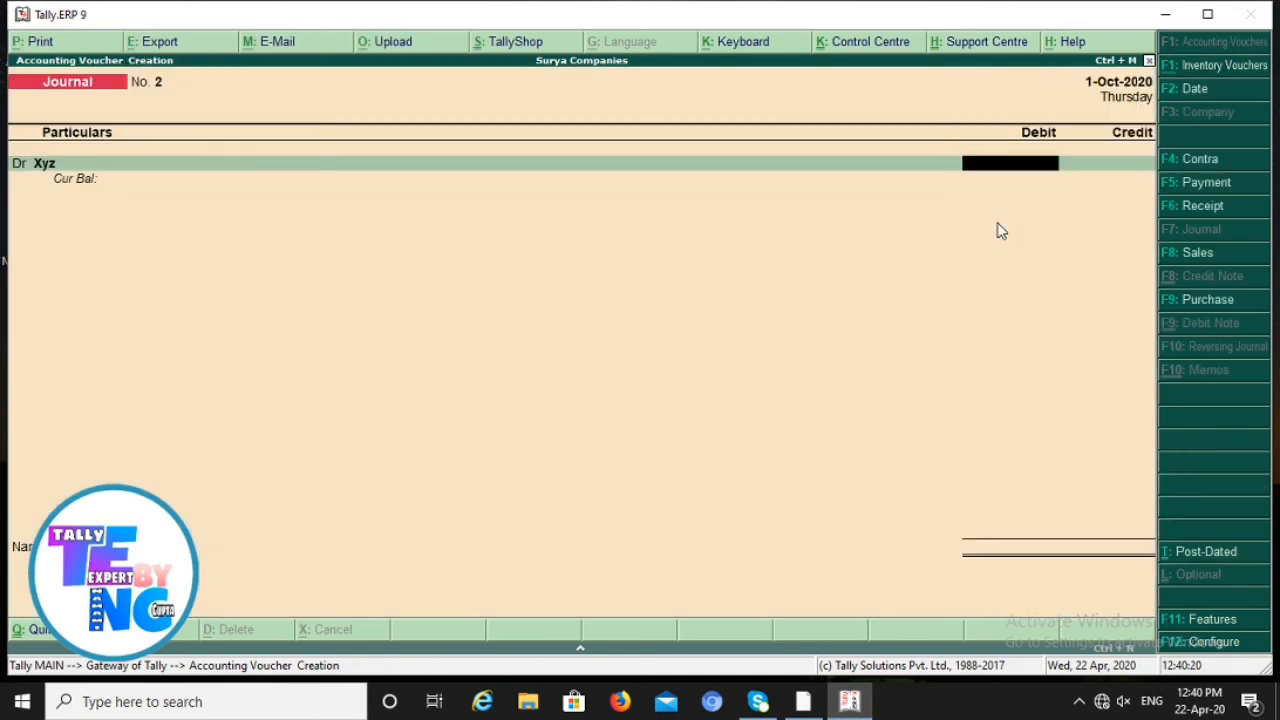
# - Debit Xyz with 50000 in the journal voucher
pyautogui.write('50000')
pyautogui.press('Return')
pyautogui.press('Return')
# - Start a new ledger named Consulting Revenue for the journal voucher's credit entry
pyautogui.hotkey('alt', 'c')
pyautogui.write('C')
pyautogui.write('onsultant')
pyautogui.press('BackSpace')
pyautogui.press('BackSpace')
pyautogui.press('BackSpace')
pyautogui.press('BackSpace')
pyautogui.write('ting Revenue')
pyautogui.press('Return')
pyautogui.press('Return')
# - Place the Consulting Revenue ledger under Direct Incomes, then save the ledger and the journal voucher
pyautogui.write('De')
pyautogui.press('Down')
pyautogui.press('Down')
pyautogui.press('Up')
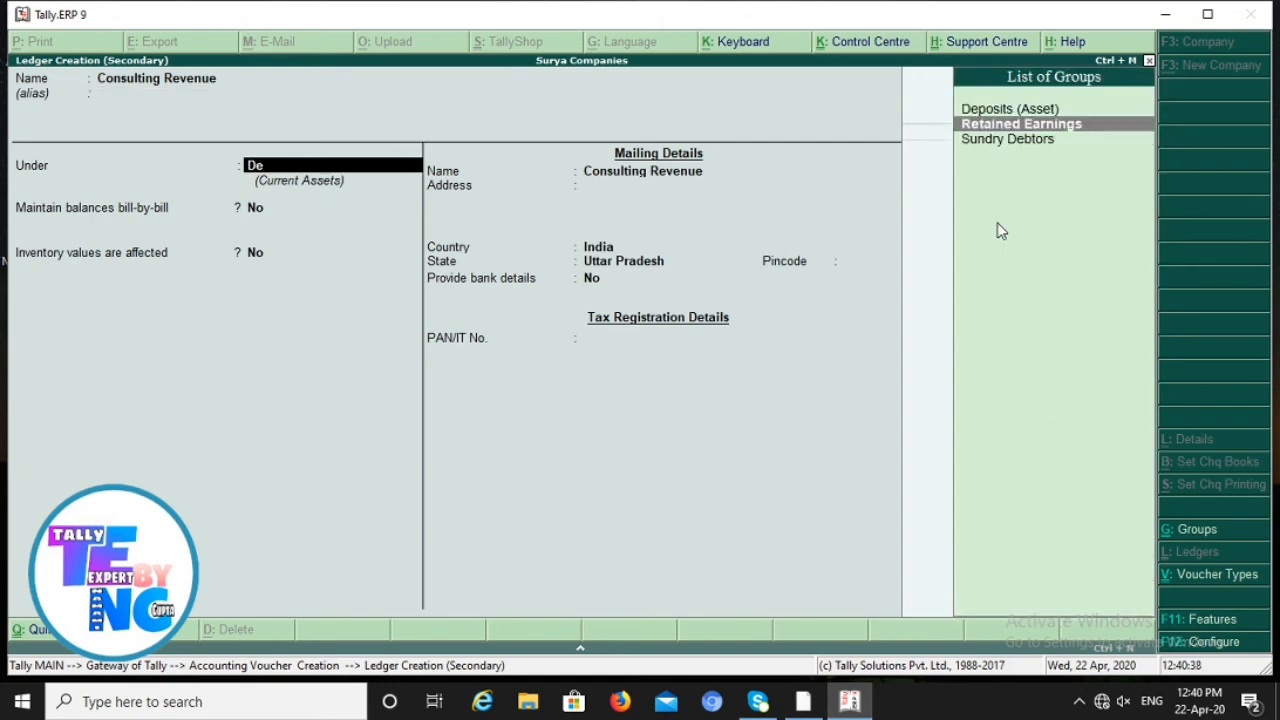
pyautogui.press('BackSpace')
pyautogui.write('i')
pyautogui.press('Down')
pyautogui.press('Return')
pyautogui.hotkey('ctrl', 'a')
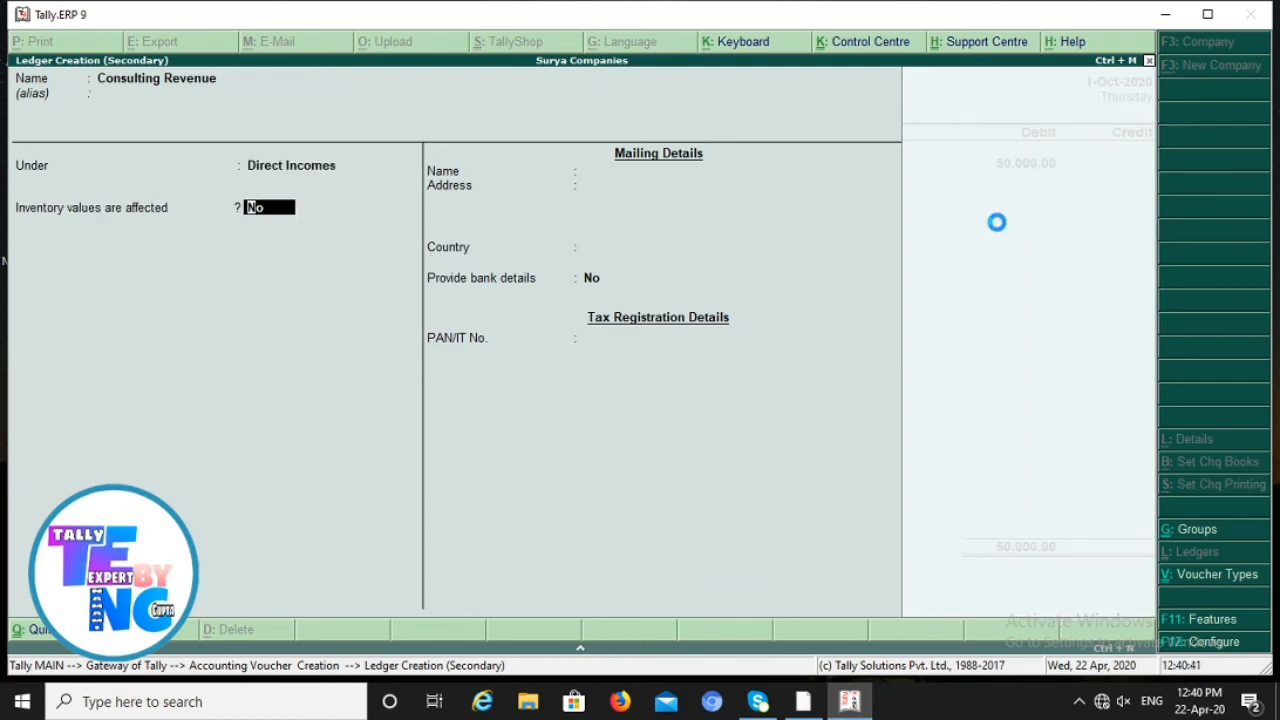
pyautogui.hotkey('ctrl', 'a')
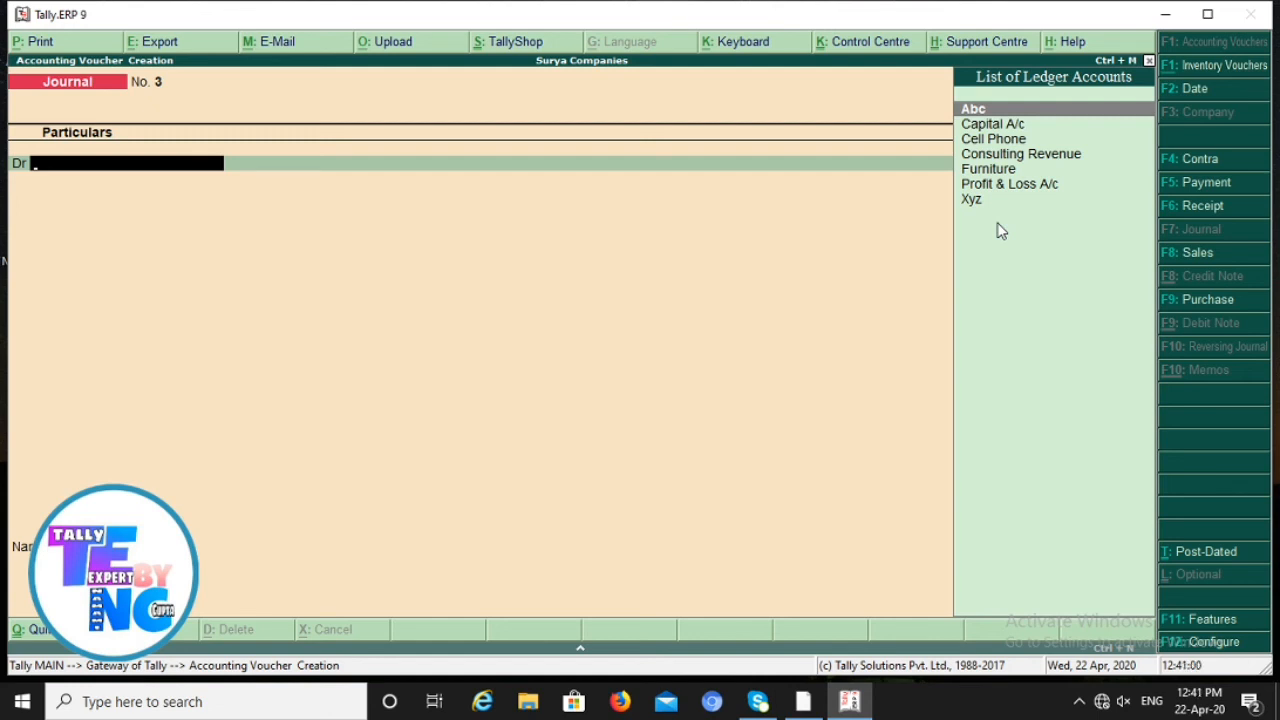
# - Reopen the journal voucher entry and set its option for using Cr/Dr instead of To/By to No
pyautogui.press('Escape')
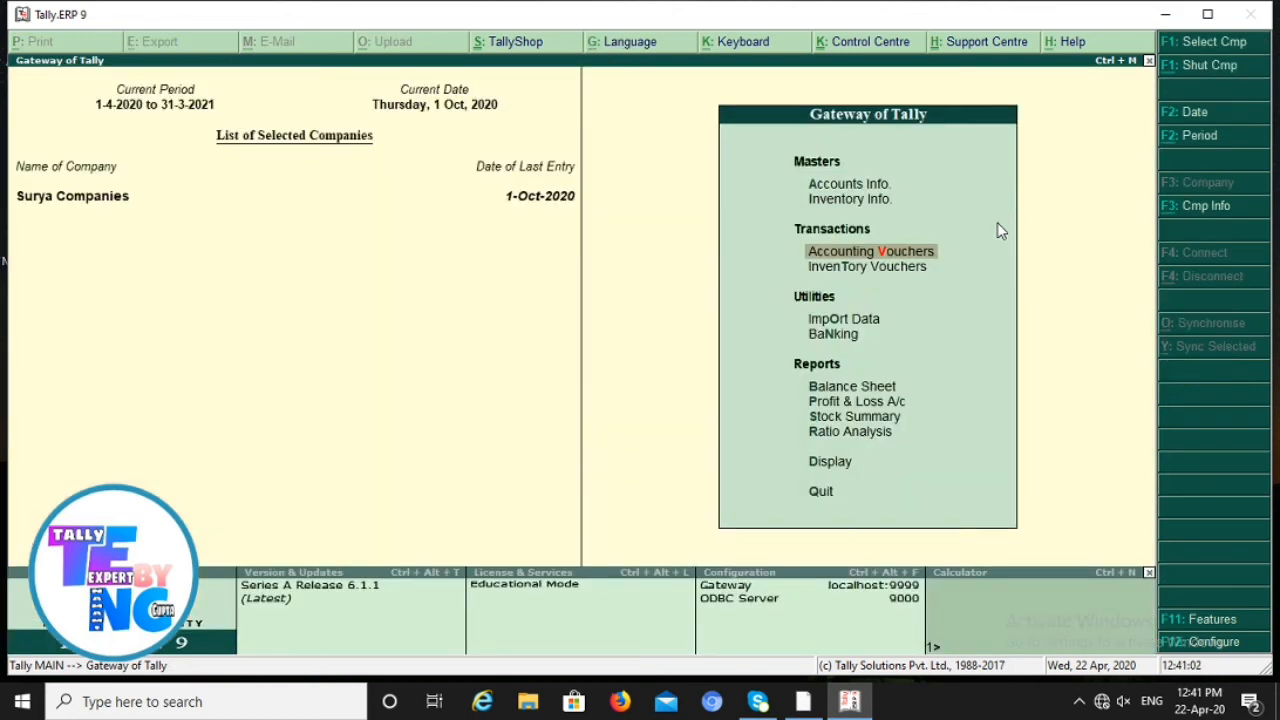
pyautogui.press('Return')
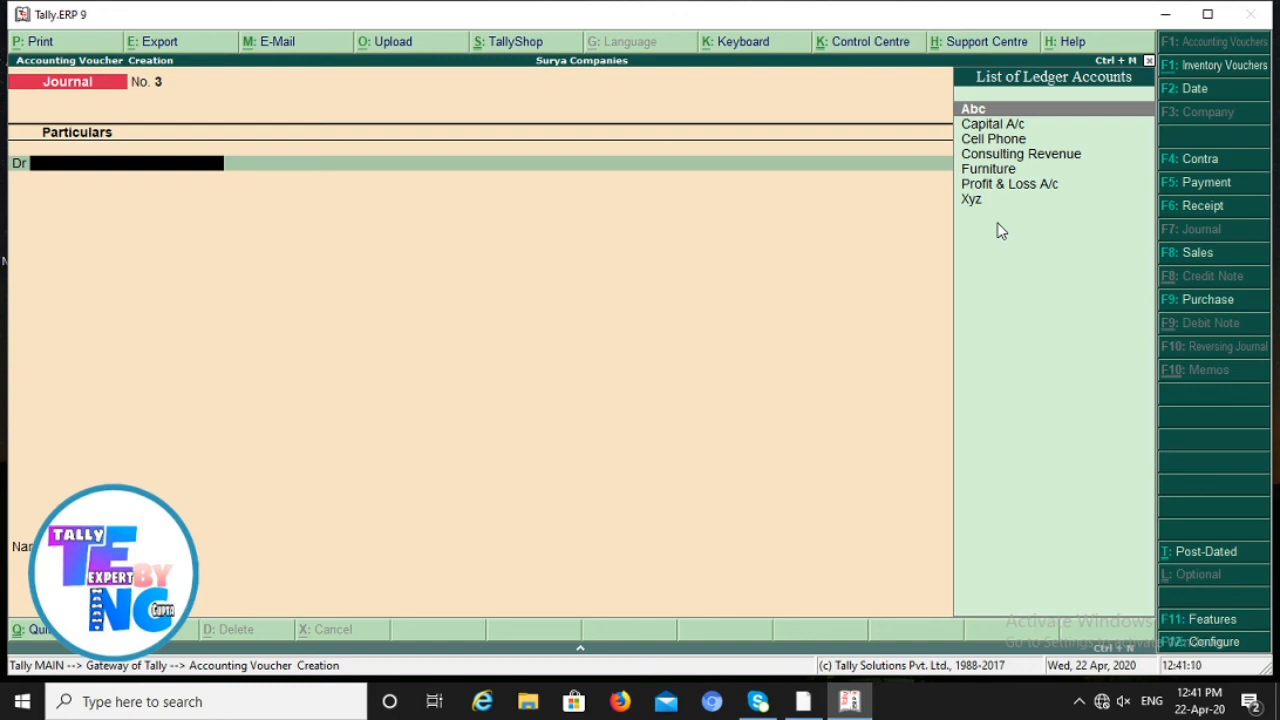
pyautogui.press('F12')
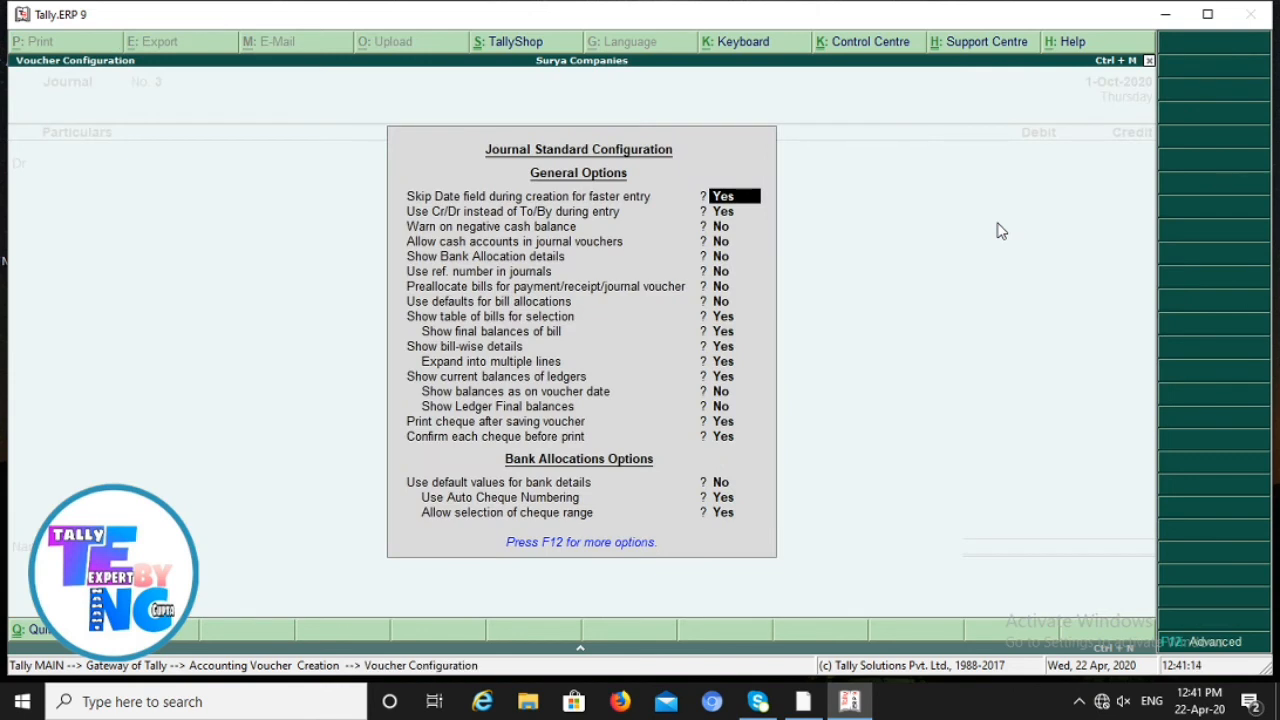
pyautogui.press('Return')
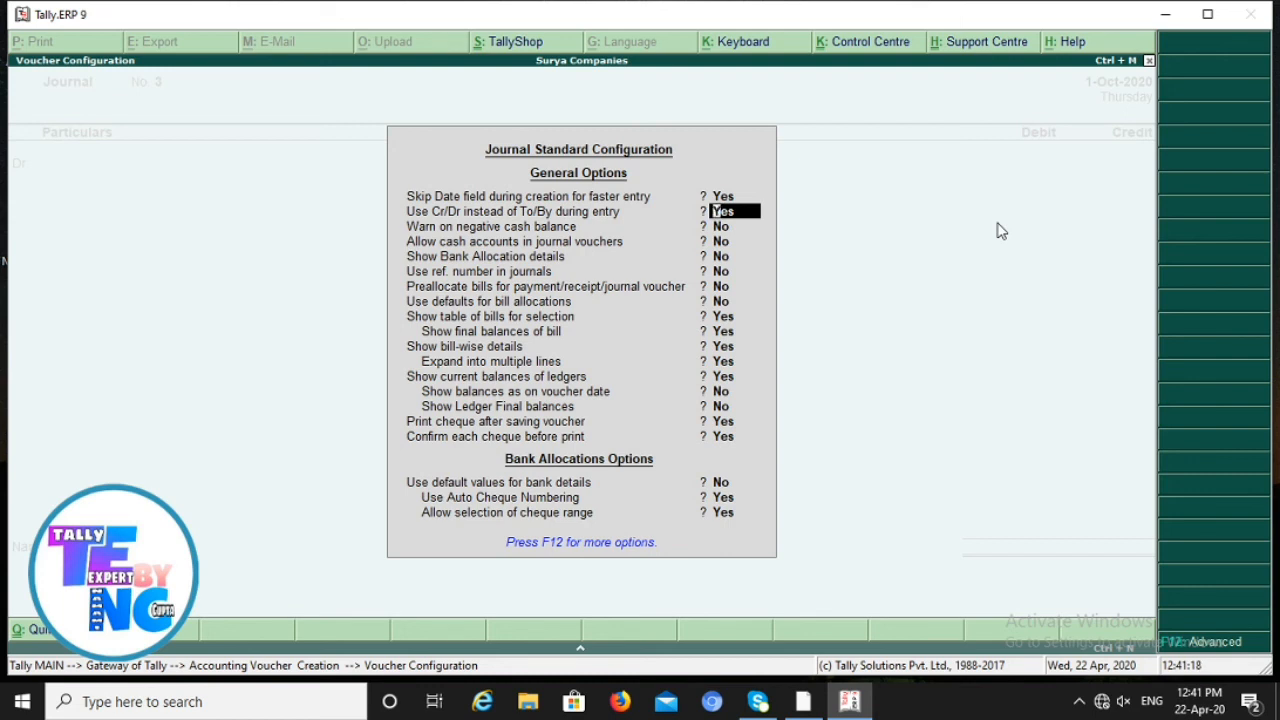
pyautogui.press('Return')
pyautogui.hotkey('ctrl', 'a')
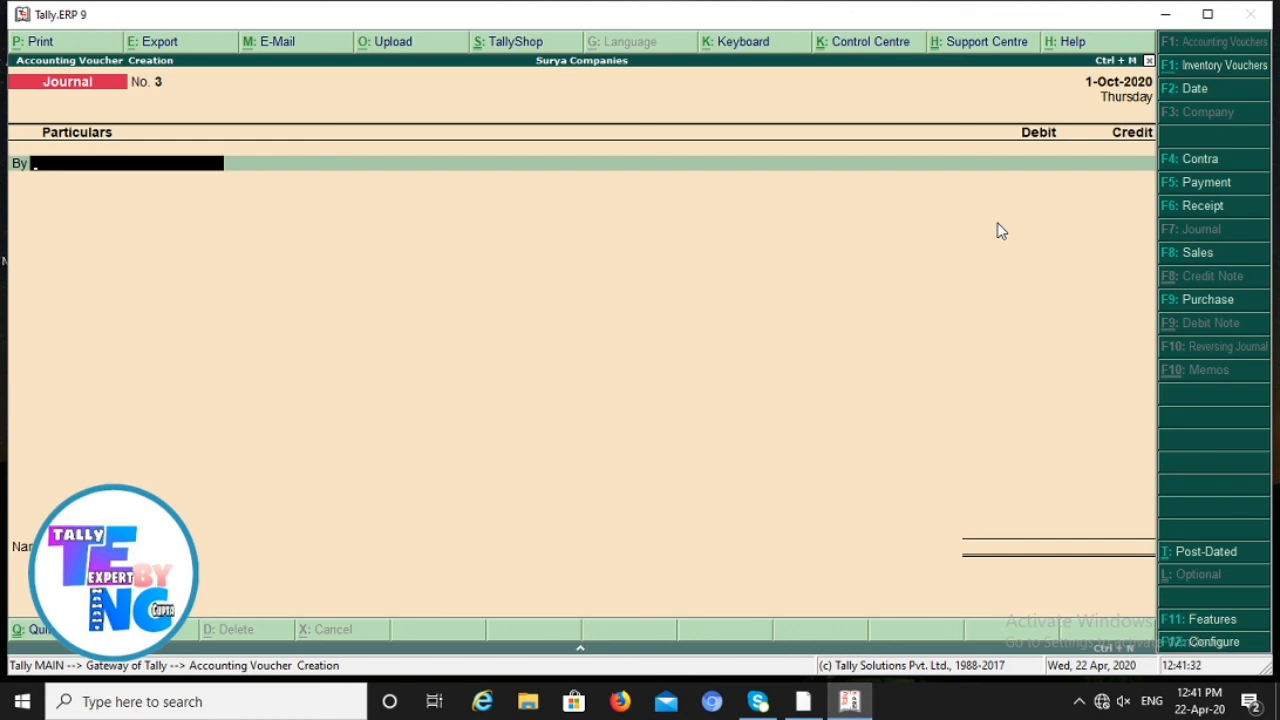
# - Set the journal configuration's option for using Cr/Dr instead of To/By back to Yes
pyautogui.press('F12')
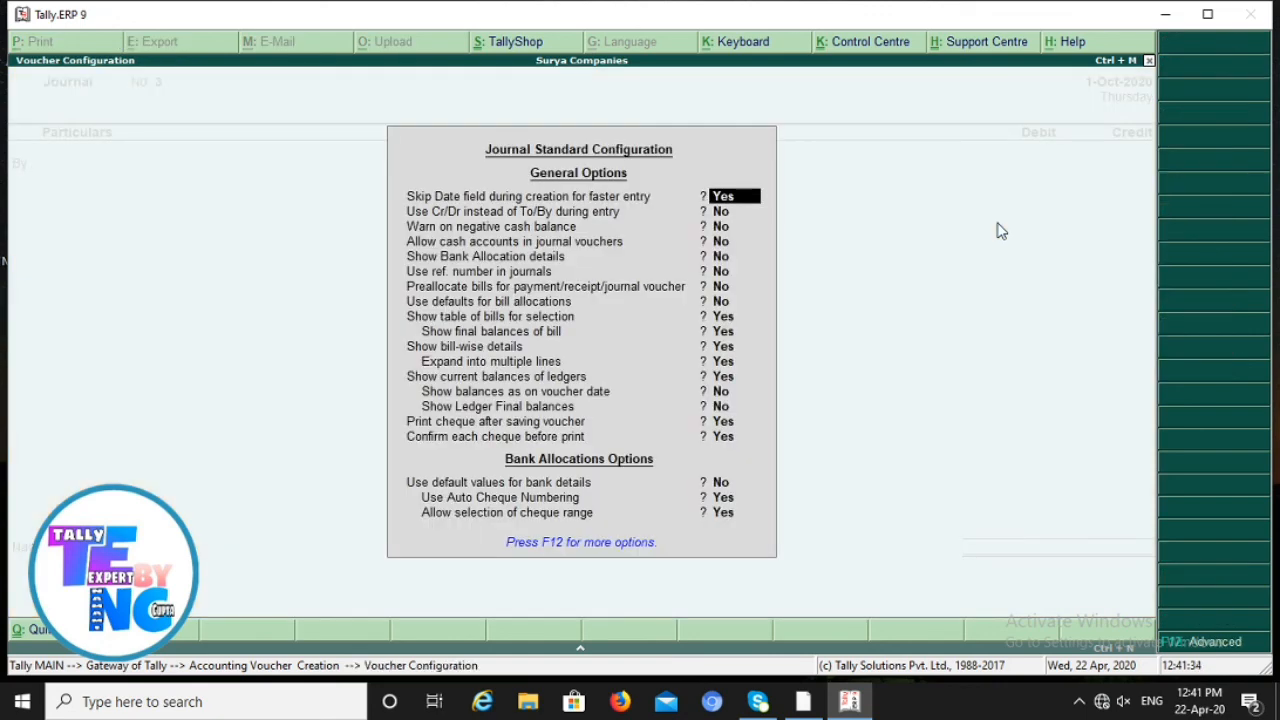
pyautogui.press('Return')
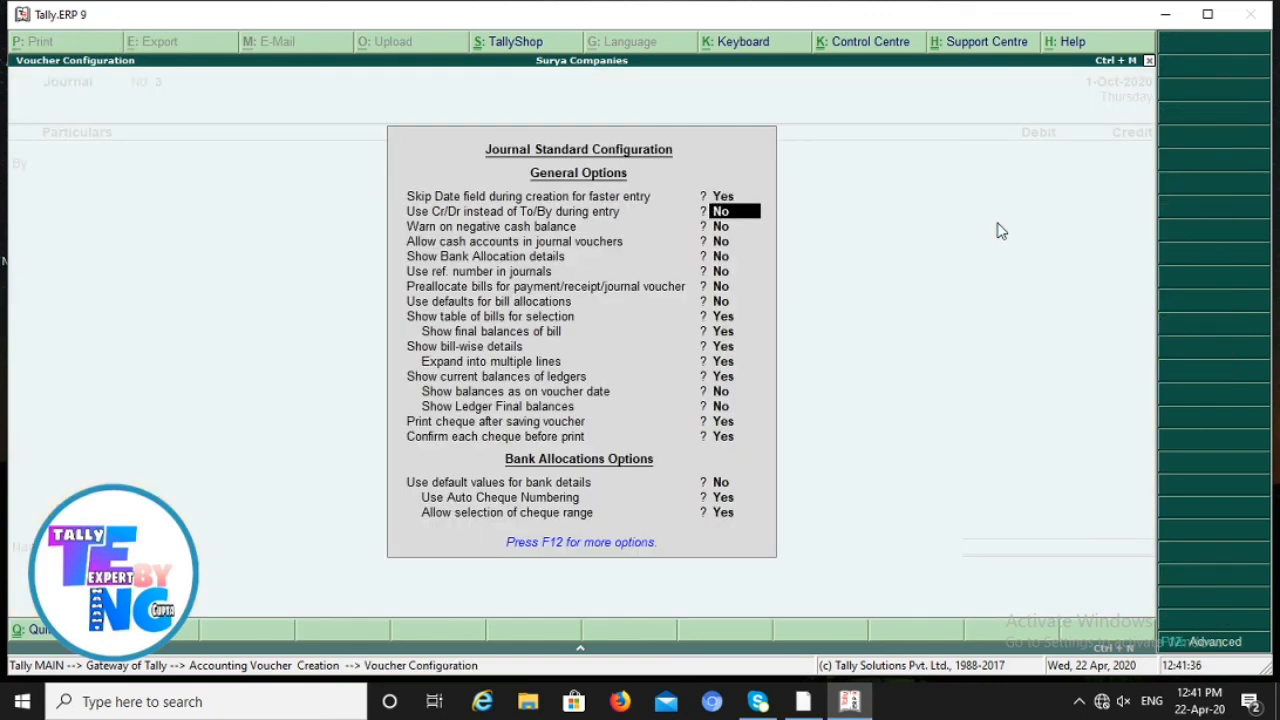
pyautogui.press('y')
pyautogui.hotkey('ctrl', 'a')
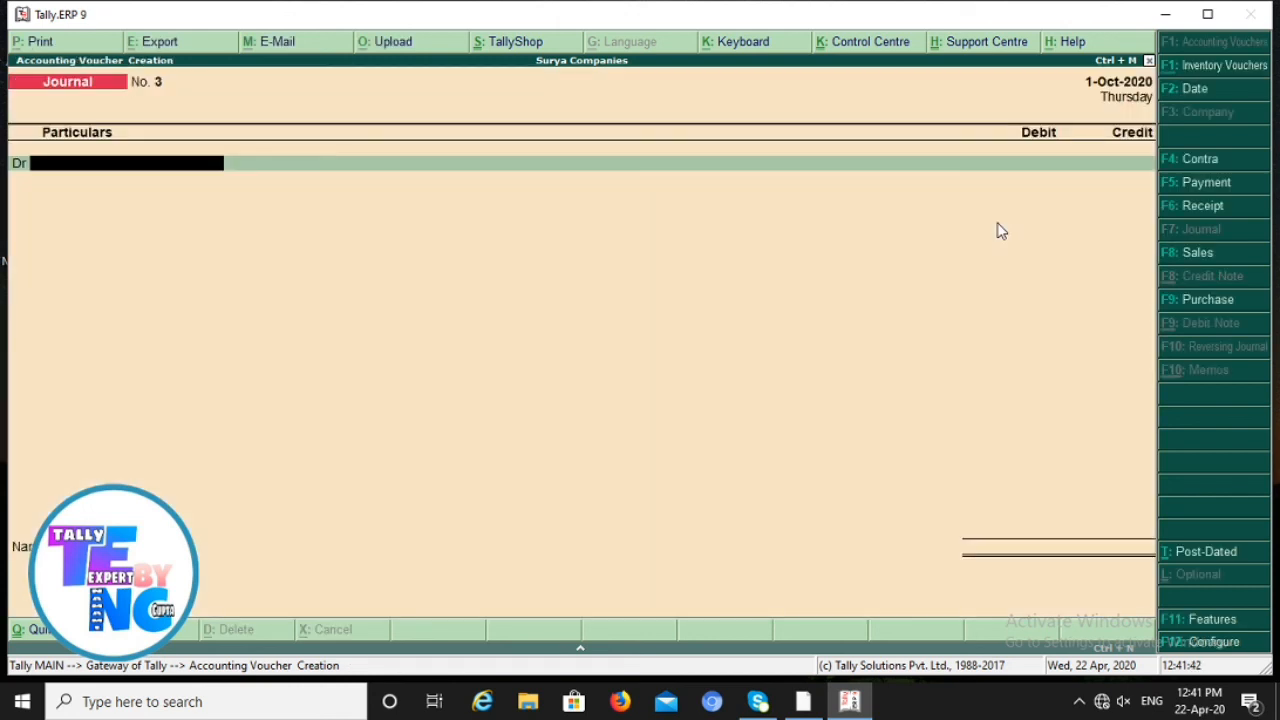
# - Start a Payment voucher and set single entry mode for payment/receipt/contra vouchers to Yes
pyautogui.press('F5')
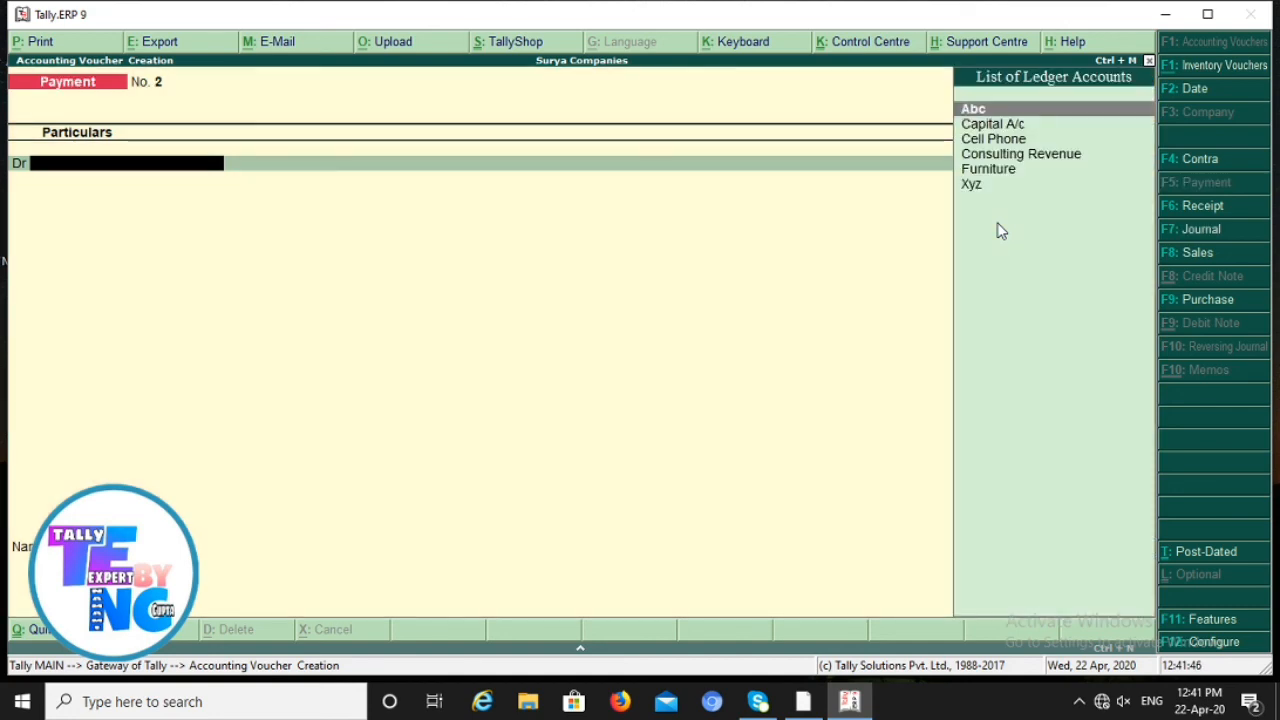
pyautogui.press('F12')
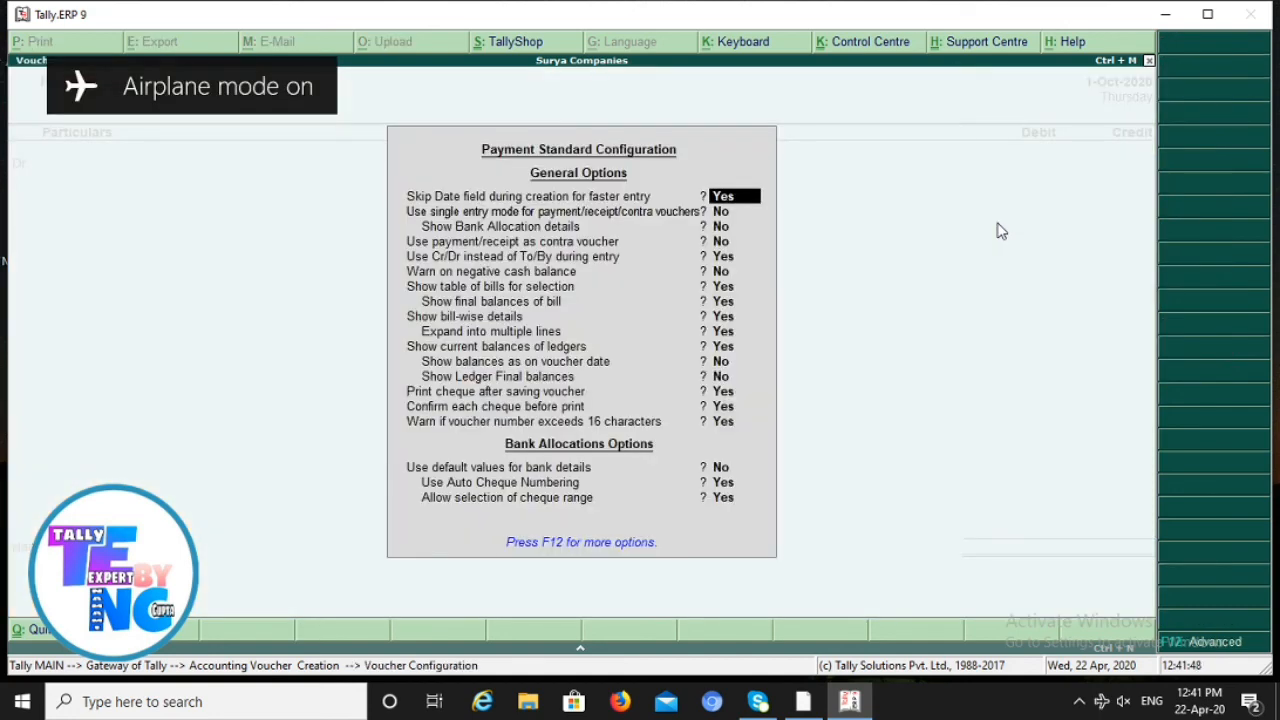
pyautogui.press('Return')
pyautogui.write('y')
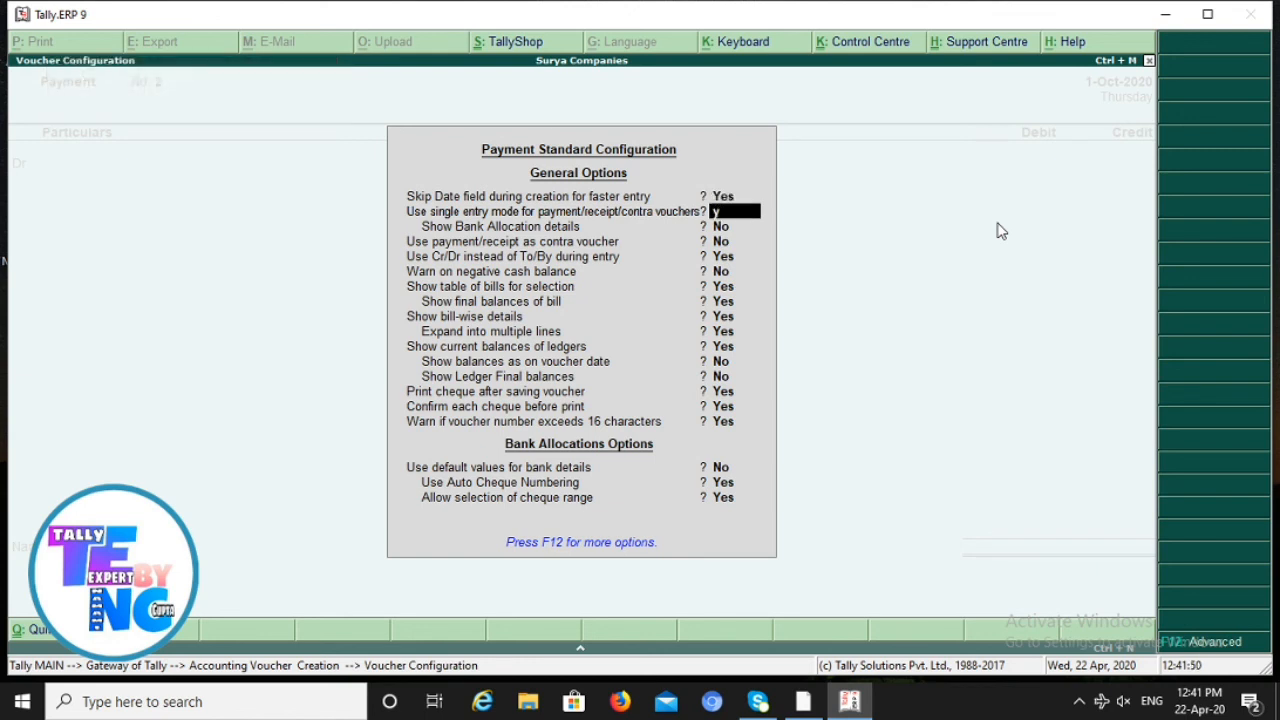
pyautogui.press('Return')
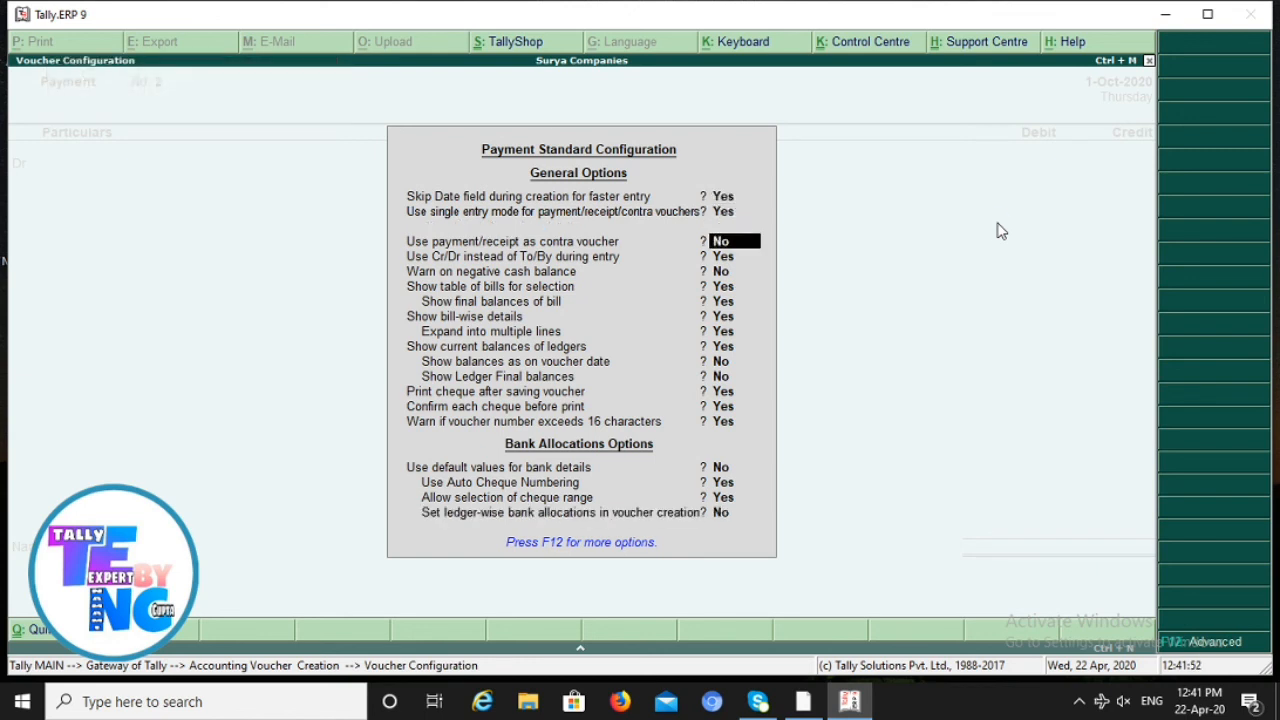
pyautogui.hotkey('ctrl', 'a')
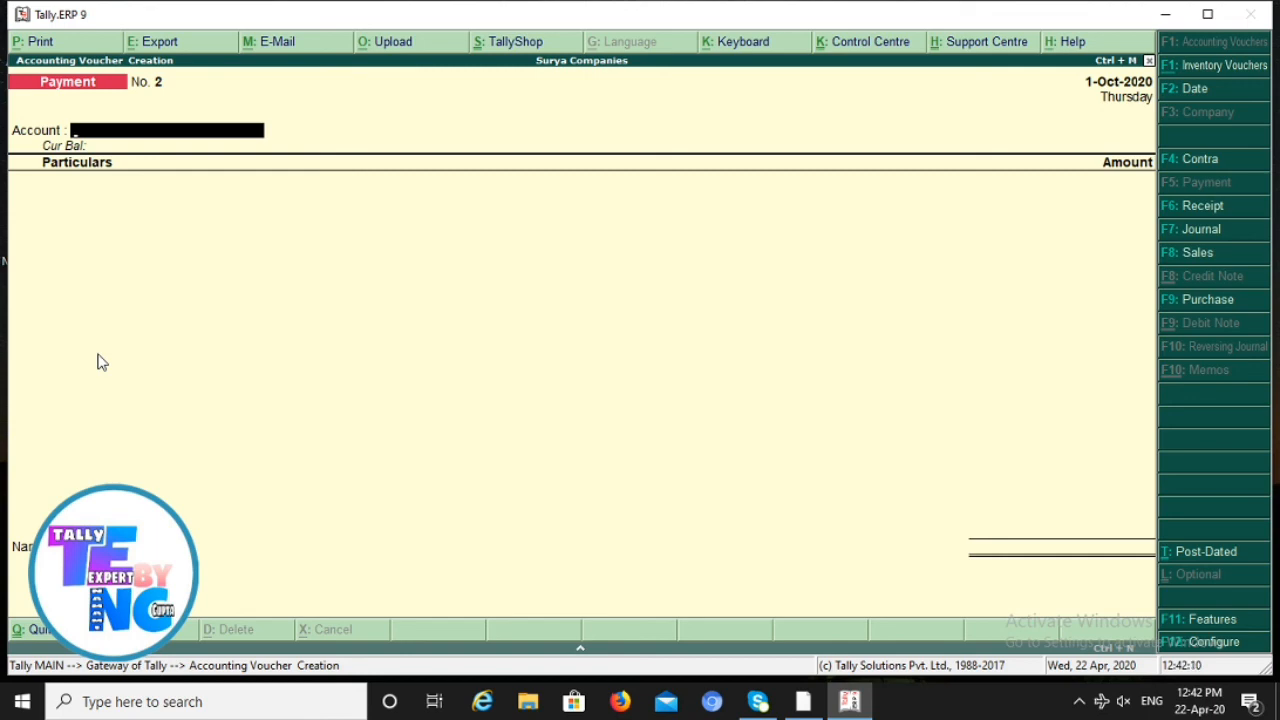
# - Set single entry mode for payment/receipt/contra vouchers to No and exit voucher creation to the Gateway of Tally
pyautogui.press('F12')
pyautogui.press('Return')
pyautogui.write('n')
pyautogui.press('Return')
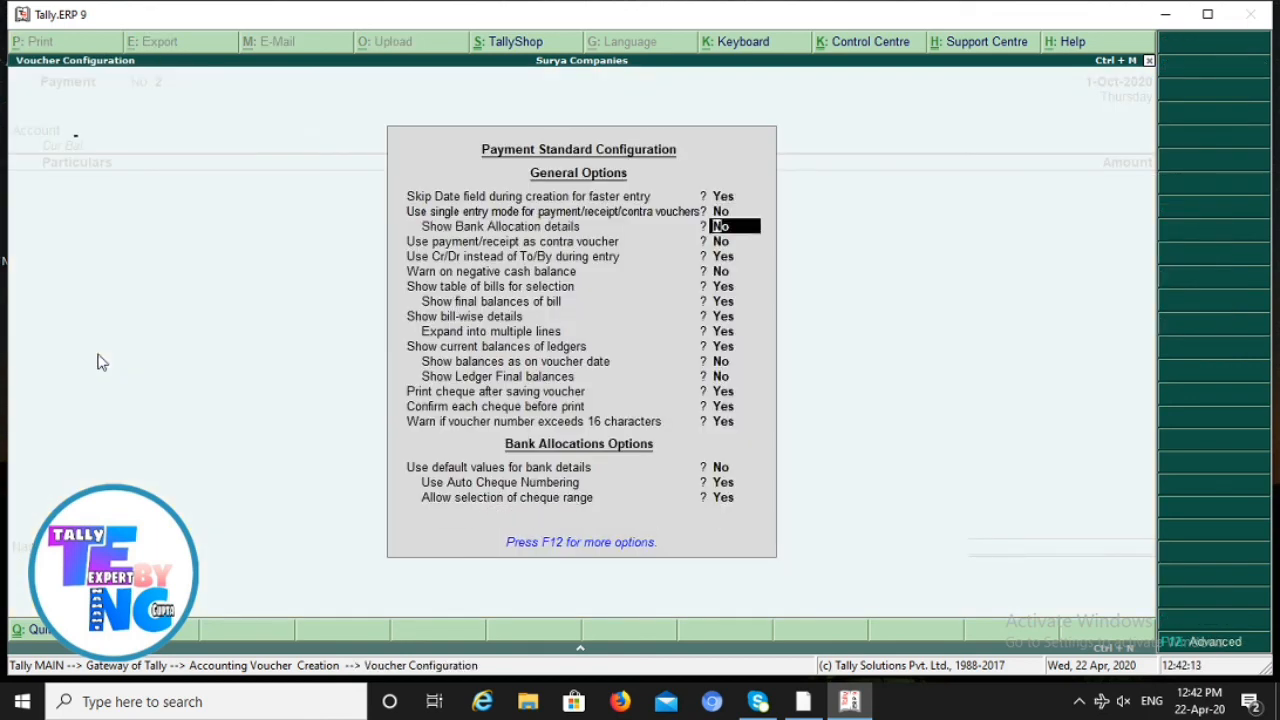
pyautogui.hotkey('ctrl', 'a')
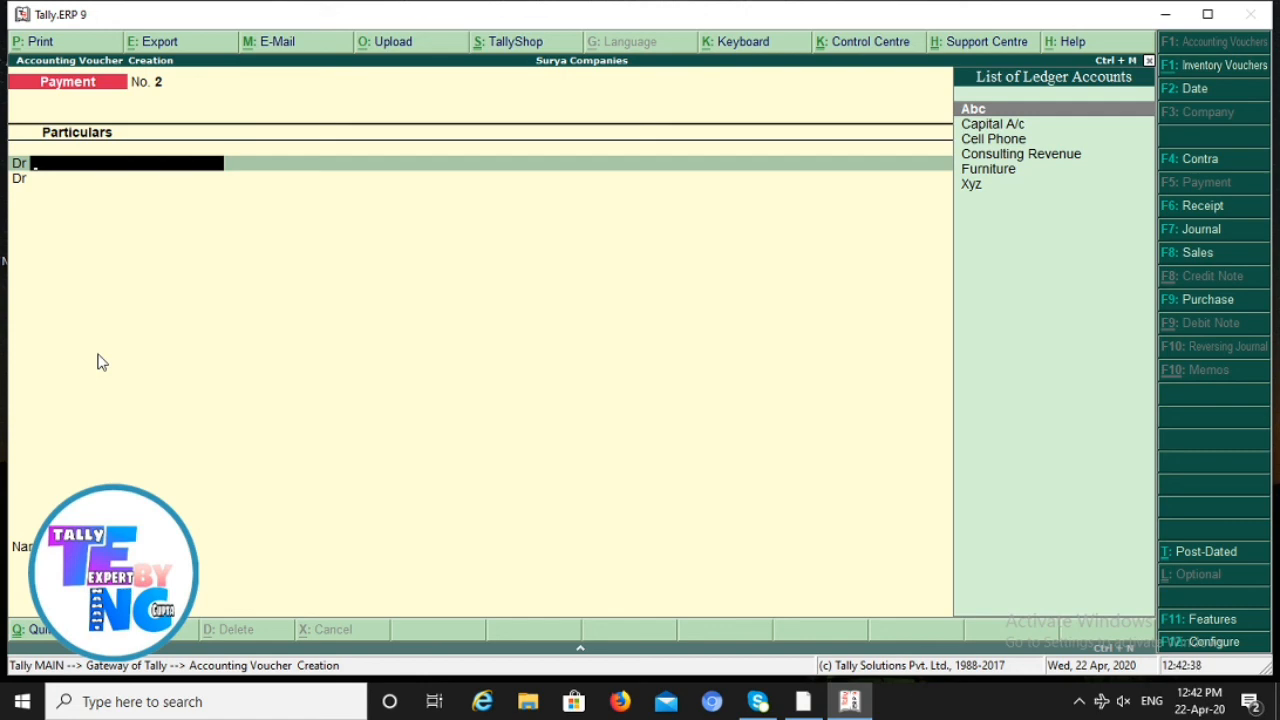
pyautogui.press('Escape')
pyautogui.press('Return')
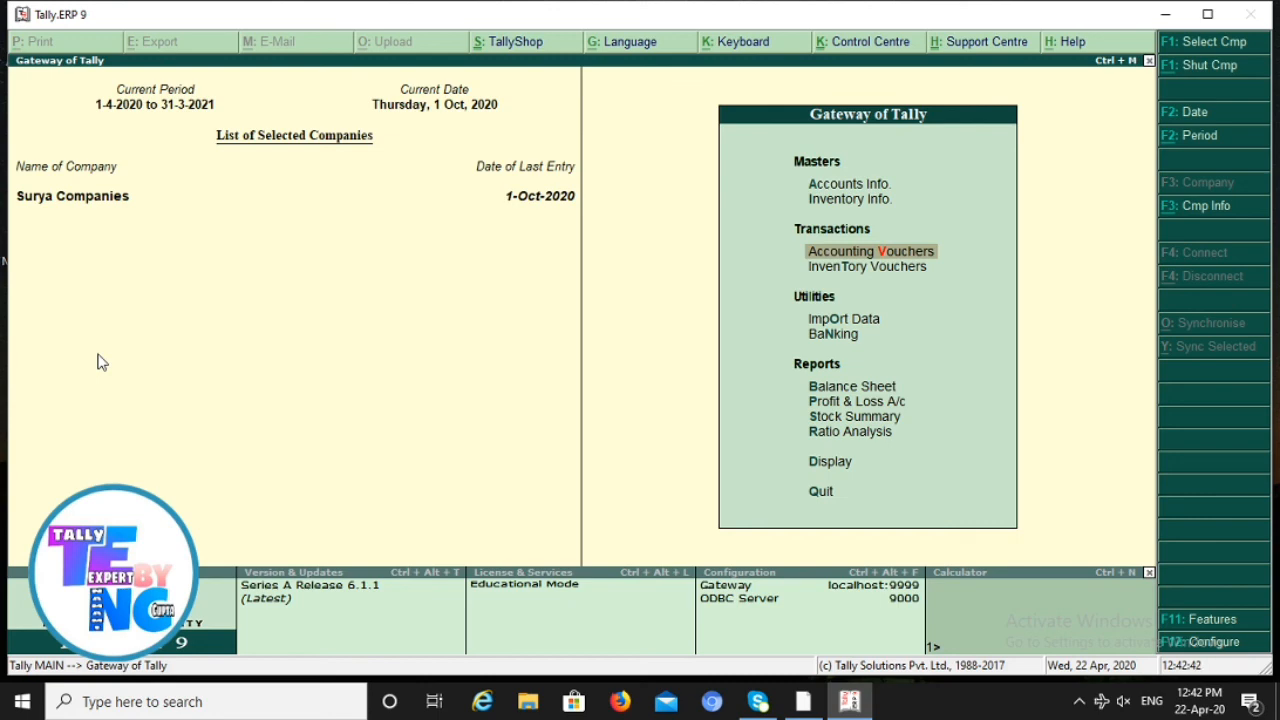